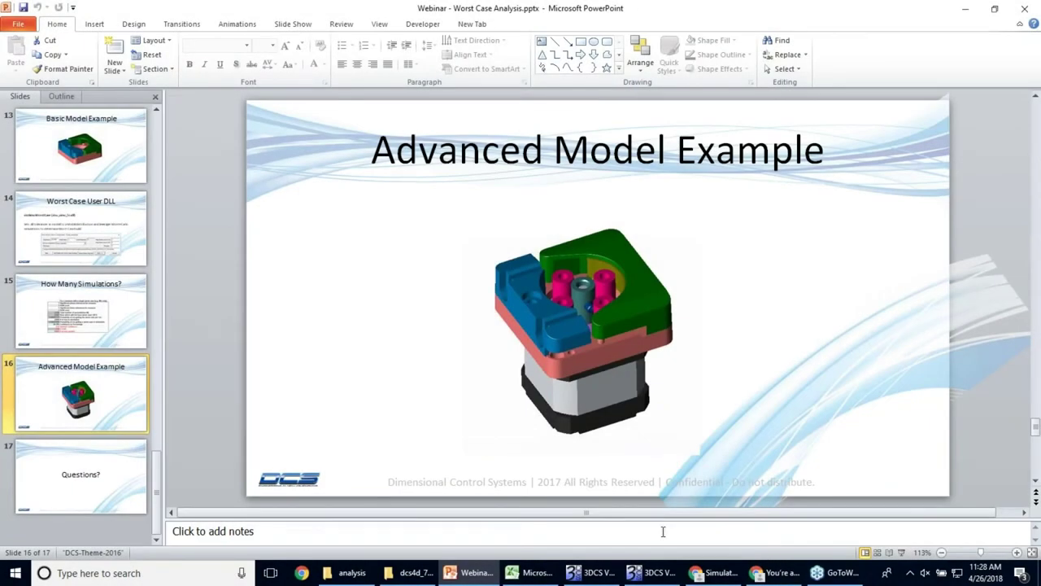
Step: Present the Advanced Model Example slide full screen, end the show, and switch to 3DCS Variation Analyst
{"action": "left_click", "coordinate": [901, 554]}
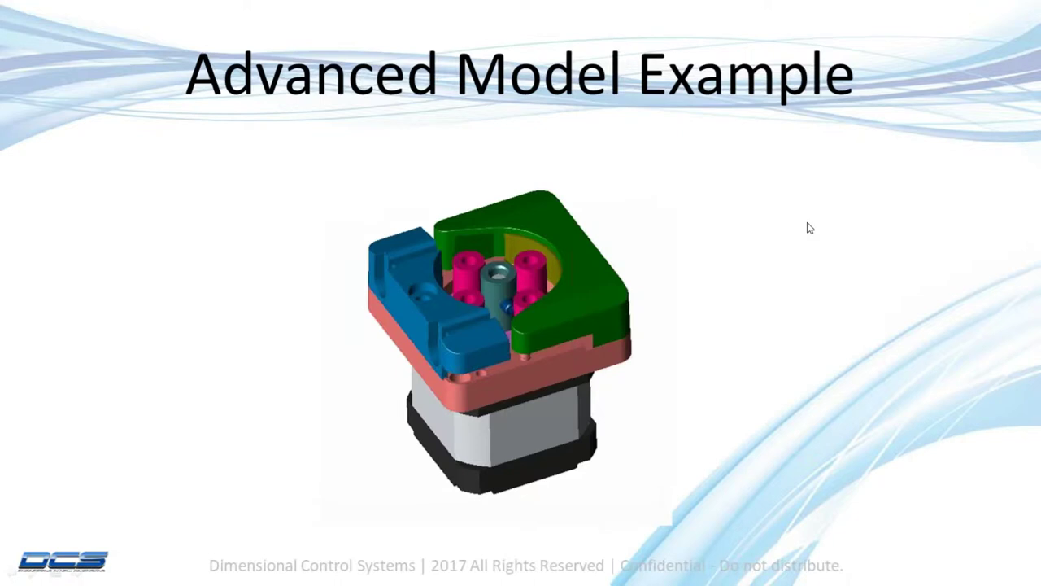
{"action": "key", "text": "Escape"}
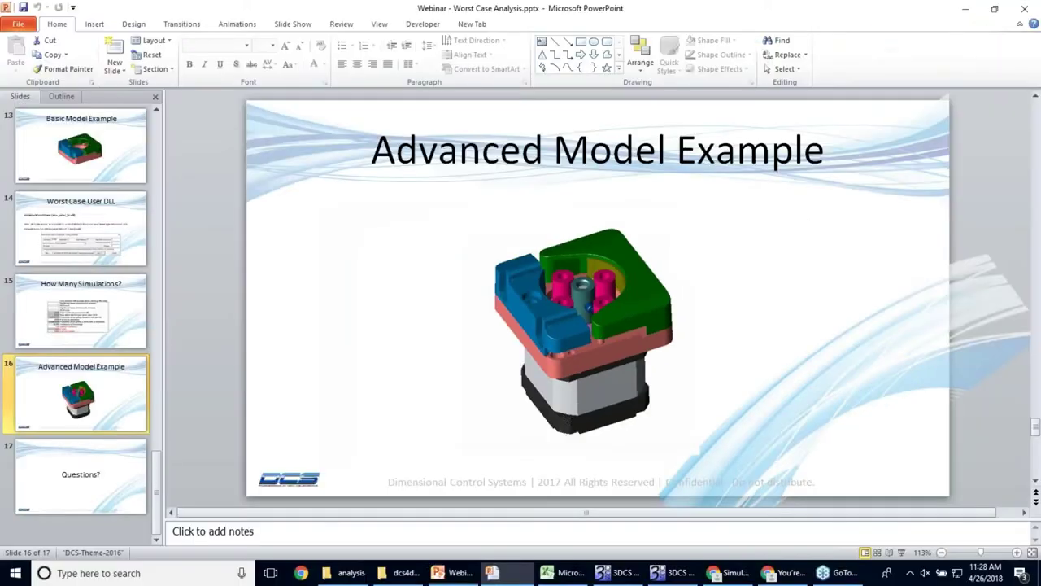
{"action": "left_click", "coordinate": [598, 573]}
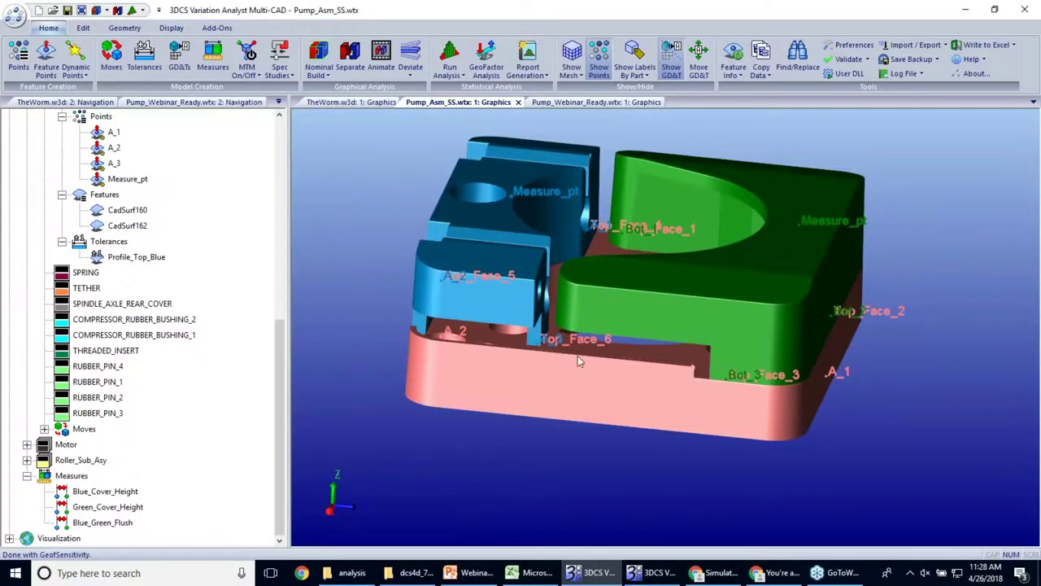
Step: Switch to the Pump_Webinar_Ready.wtx graphics and turn off Show Points to hide point labels
{"action": "left_click", "coordinate": [556, 103]}
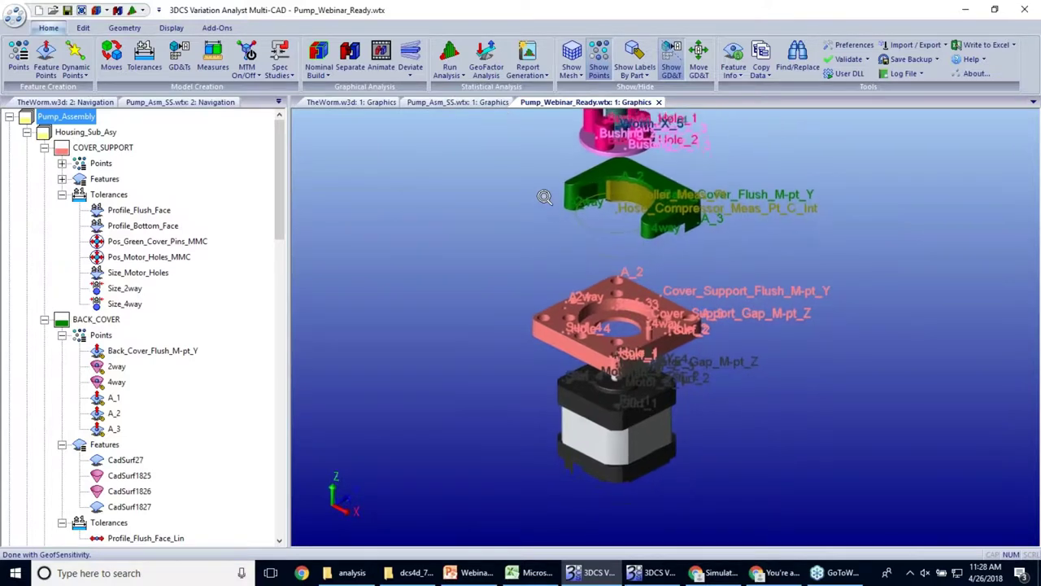
{"action": "left_click", "coordinate": [598, 59]}
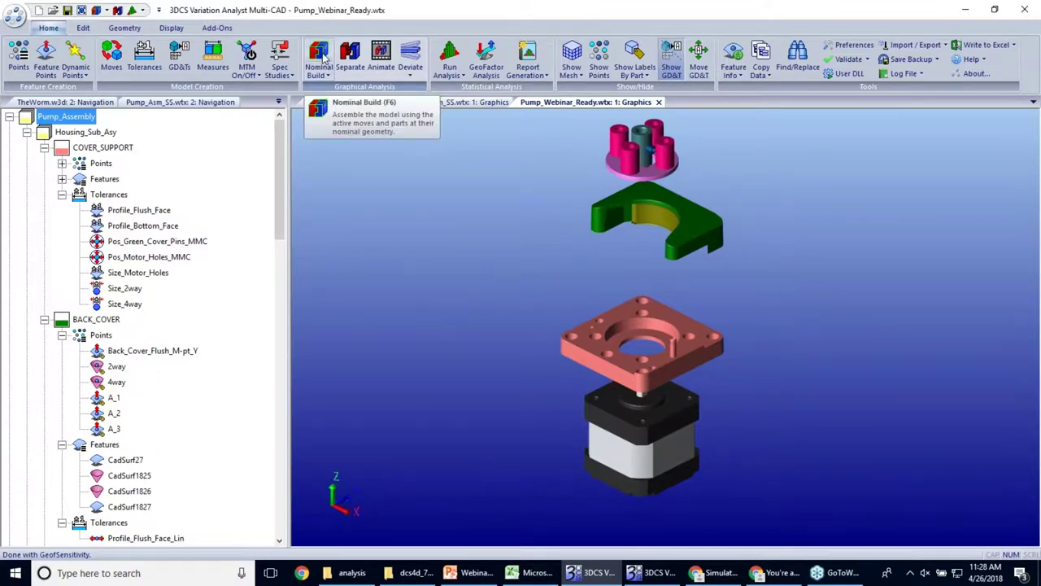
Step: Assemble the exploded pump parts with Nominal Build and orbit around the assembled pump
{"action": "left_click", "coordinate": [319, 56]}
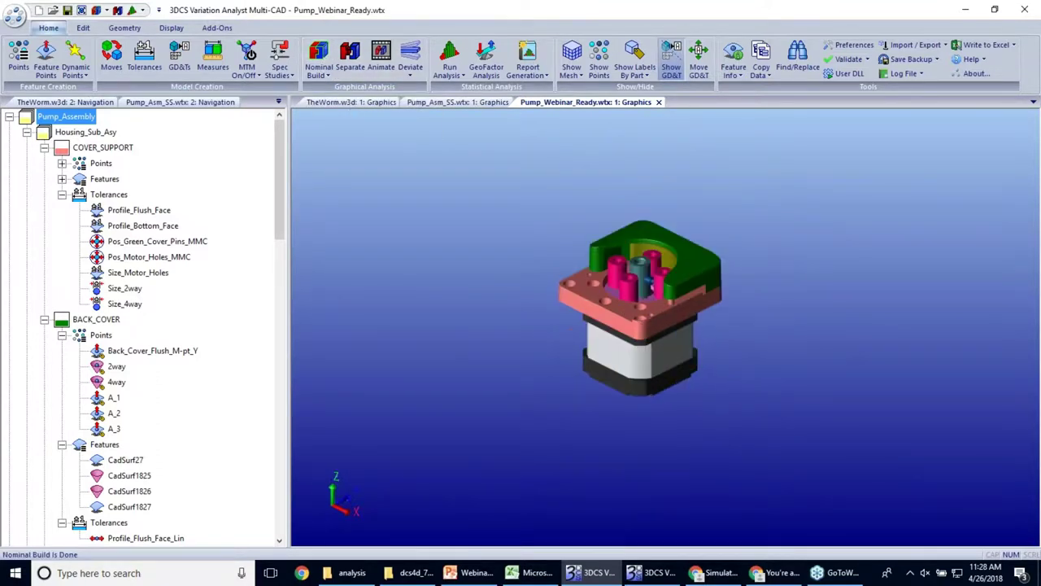
{"action": "scroll", "coordinate": [605, 210], "scroll_direction": "up", "scroll_amount": 5}
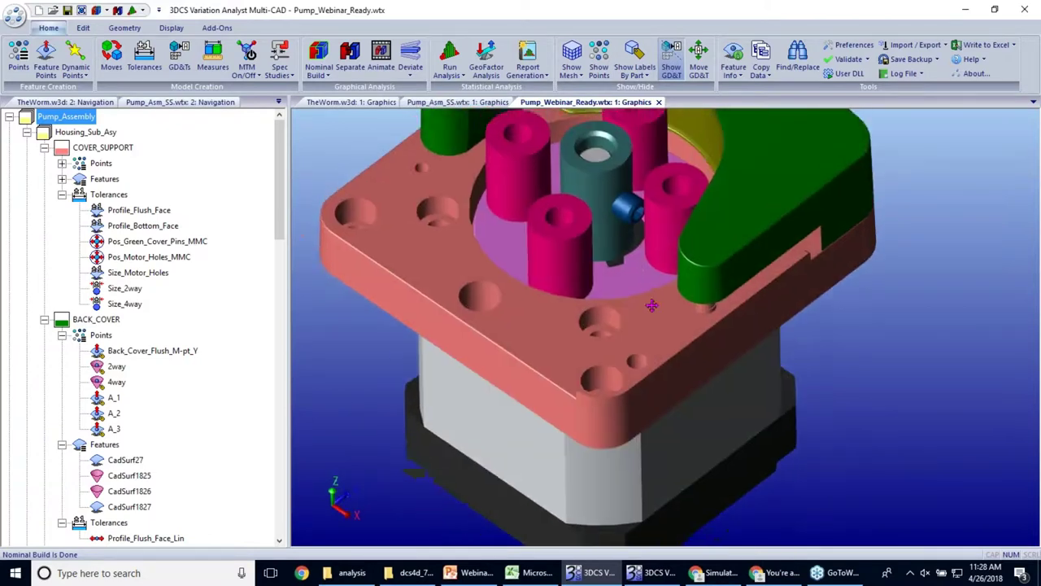
{"action": "scroll", "coordinate": [251, 301], "scroll_direction": "down", "scroll_amount": 7}
{"action": "scroll", "coordinate": [248, 289], "scroll_direction": "up", "scroll_amount": 2}
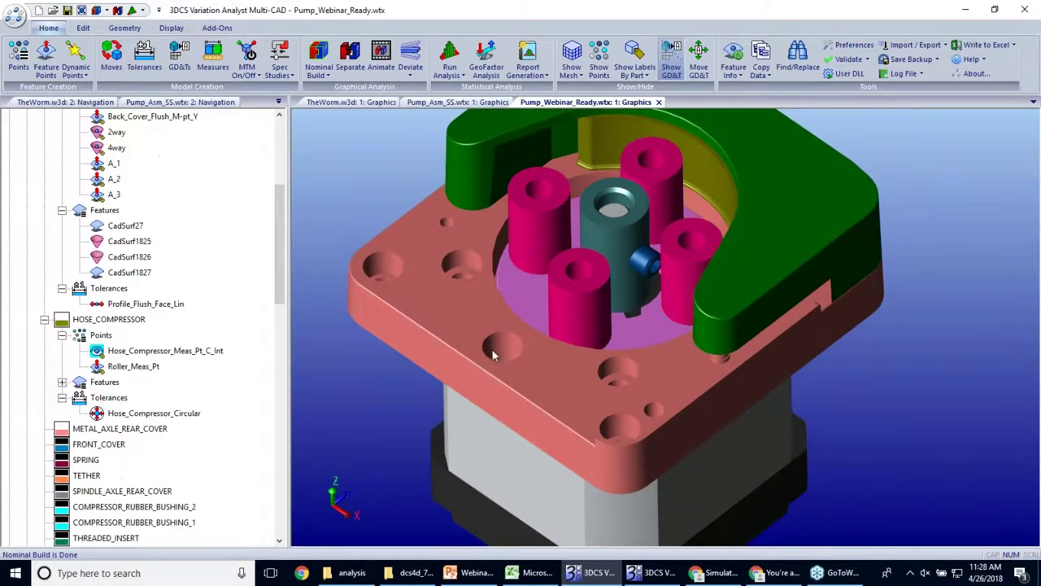
{"action": "middle_click_drag", "start_coordinate": [482, 324], "coordinate": [502, 348]}
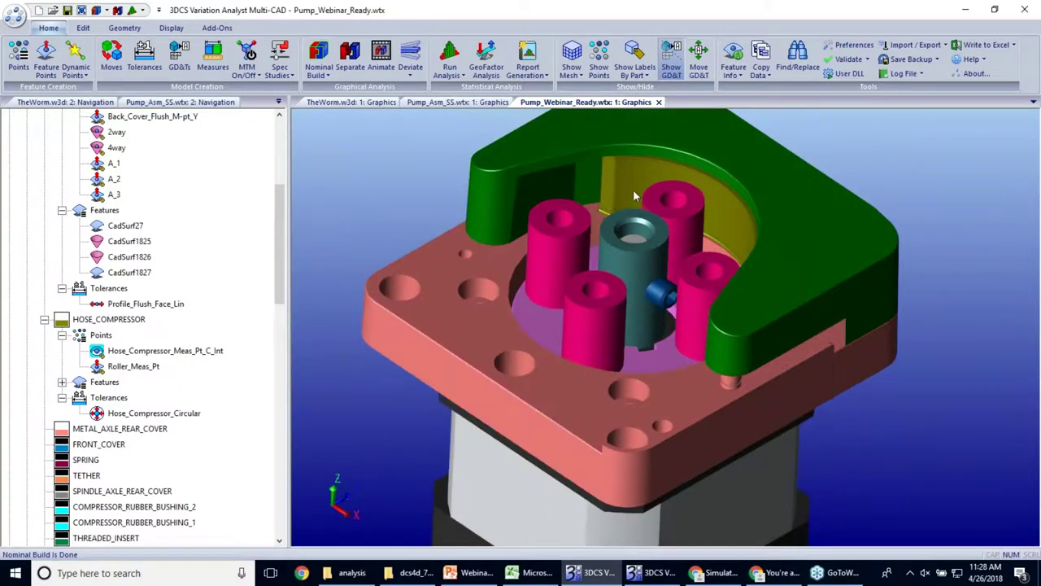
{"action": "middle_click_drag", "start_coordinate": [623, 240], "coordinate": [578, 239]}
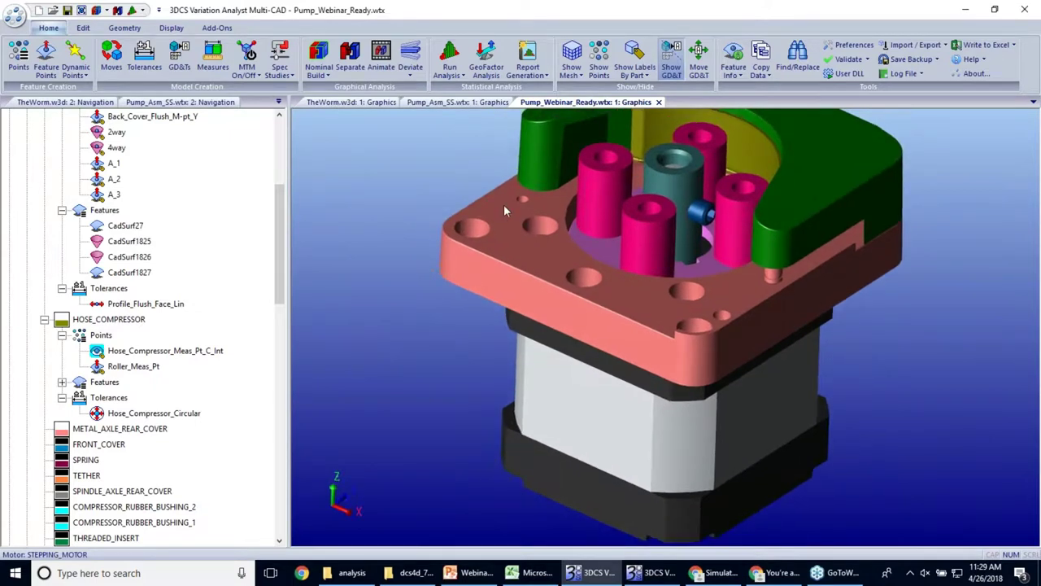
{"action": "scroll", "coordinate": [256, 235], "scroll_direction": "up", "scroll_amount": 5}
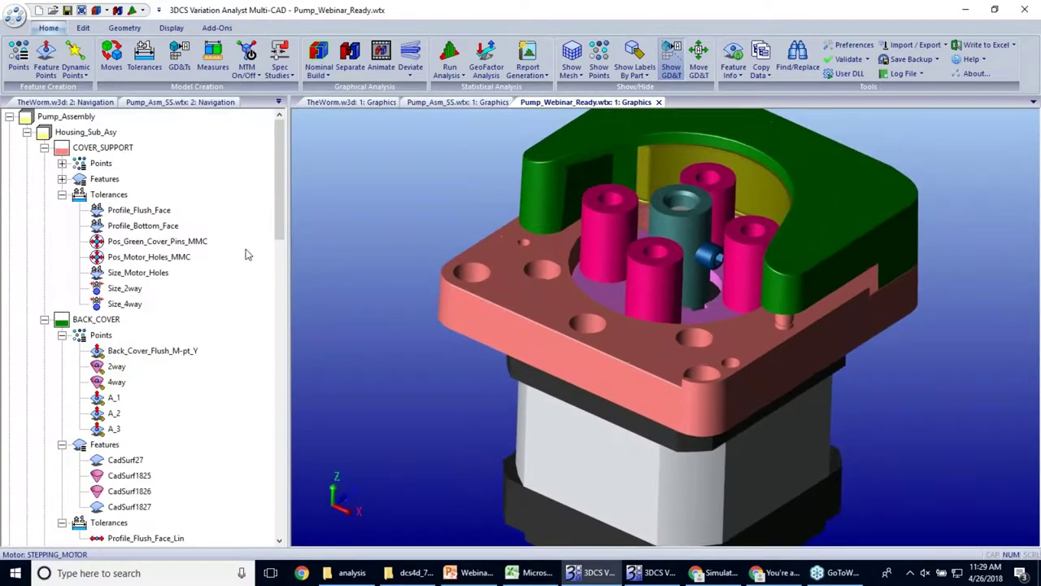
{"action": "scroll", "coordinate": [241, 258], "scroll_direction": "down", "scroll_amount": 7}
{"action": "scroll", "coordinate": [242, 257], "scroll_direction": "down", "scroll_amount": 14}
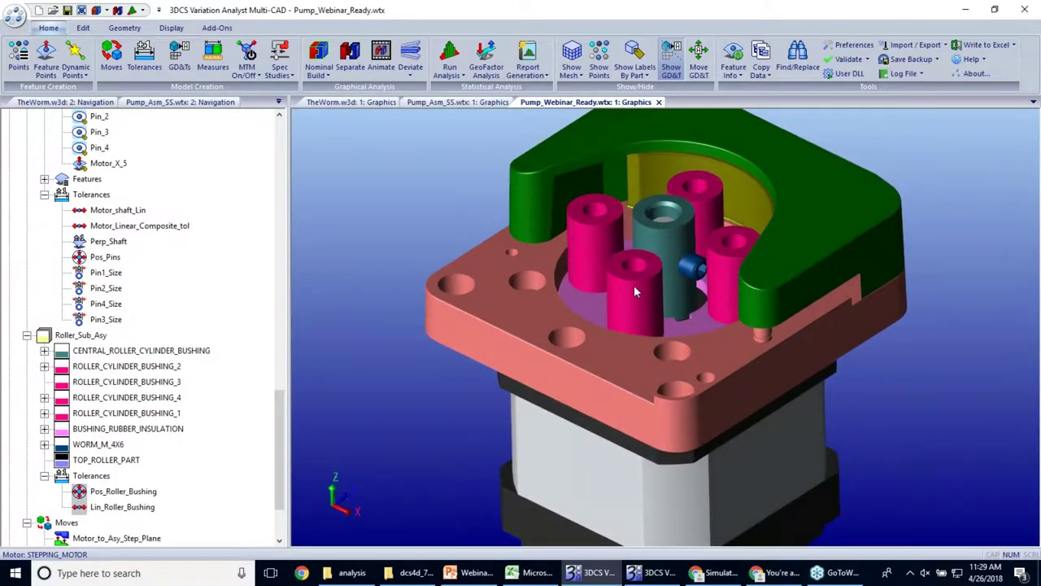
{"action": "middle_click_drag", "start_coordinate": [615, 217], "coordinate": [618, 346]}
Step: Rebuild at nominal geometry, preview the deviation animation, and close the Deviate dialog
{"action": "left_click", "coordinate": [321, 47]}
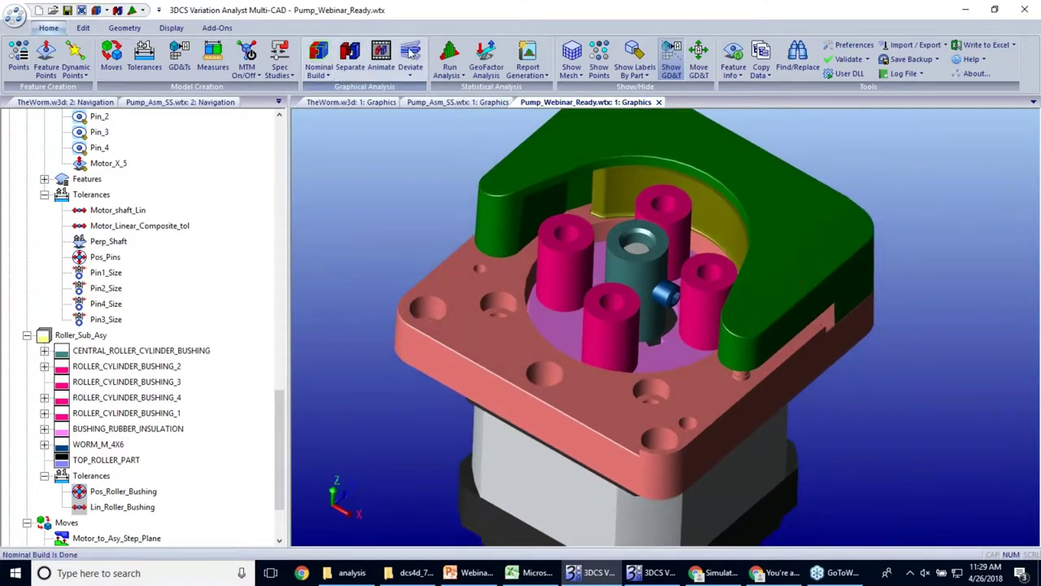
{"action": "left_click", "coordinate": [412, 53]}
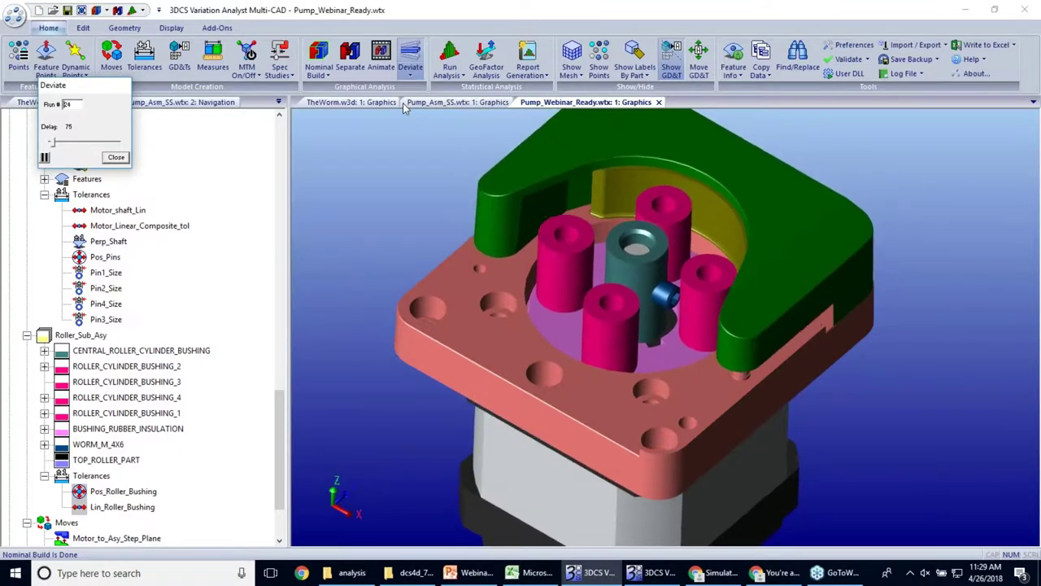
{"action": "left_click", "coordinate": [110, 159]}
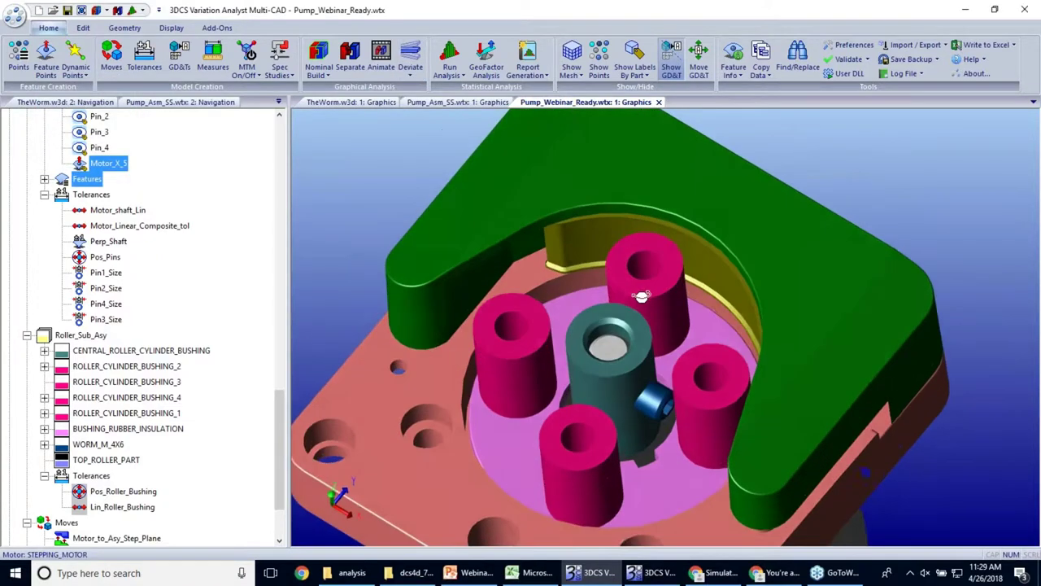
{"action": "scroll", "coordinate": [197, 441], "scroll_direction": "down", "scroll_amount": 2}
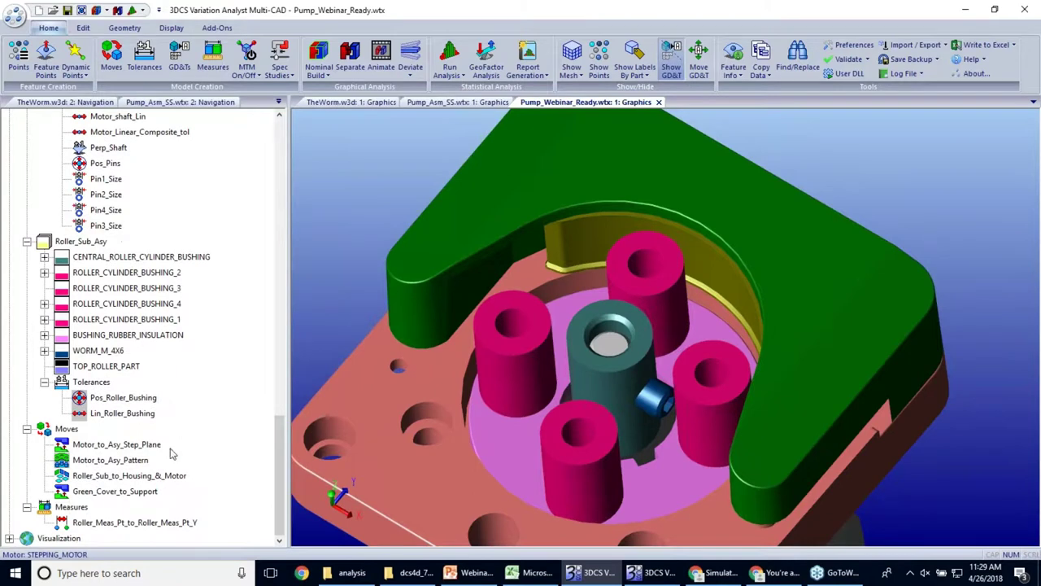
Step: Select the Roller_Meas_Pt_to_Roller_Meas_Pt_Y measure and rebuild nominally to show its markers
{"action": "left_click", "coordinate": [118, 523]}
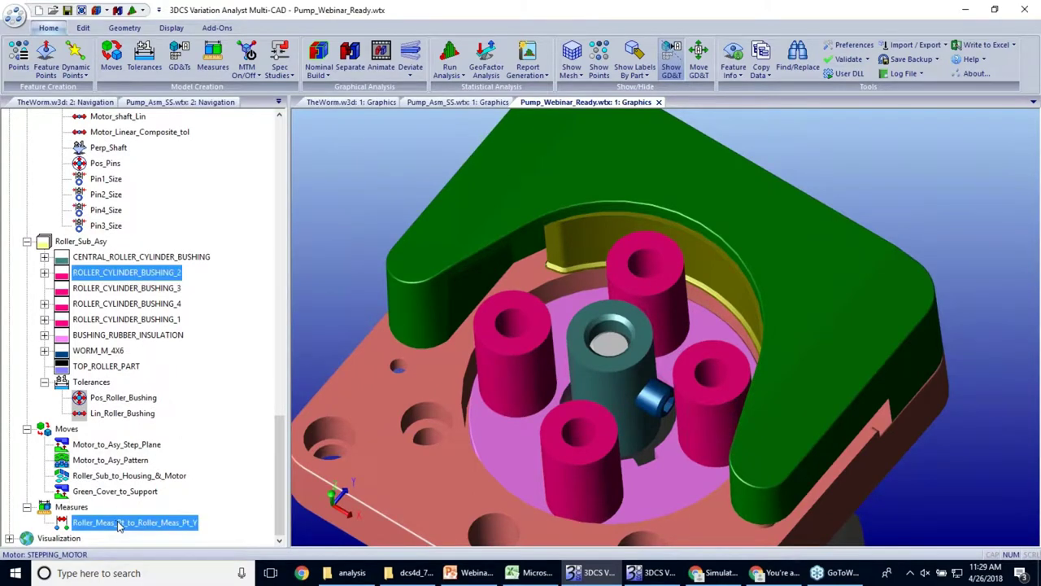
{"action": "left_click", "coordinate": [124, 523]}
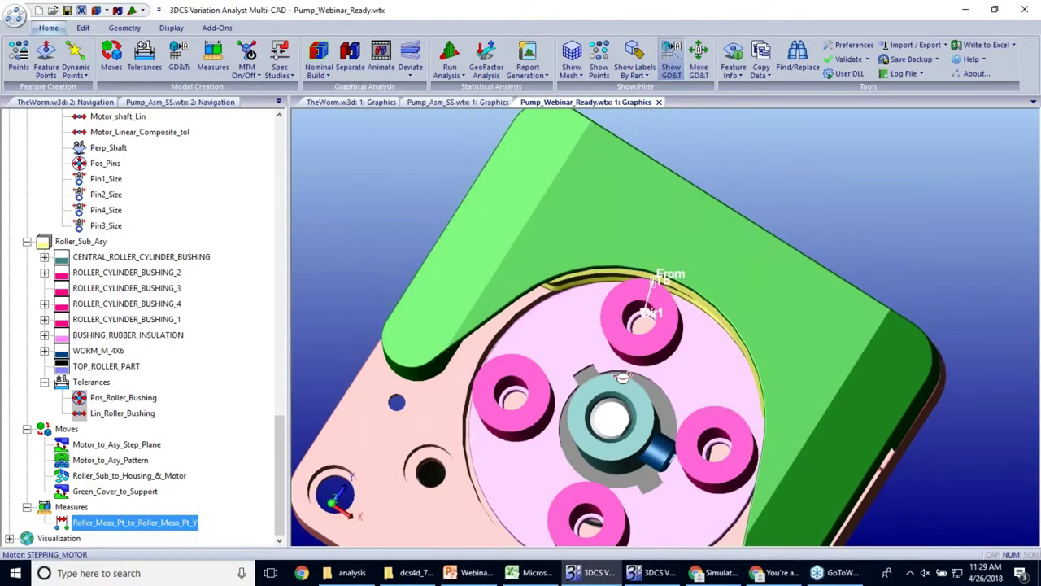
{"action": "left_click", "coordinate": [318, 58]}
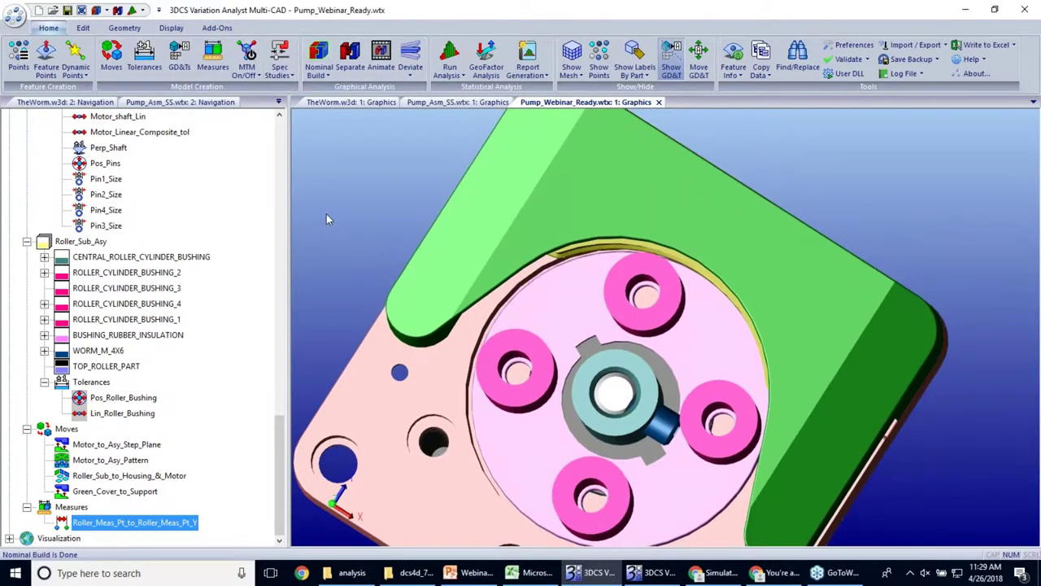
{"action": "left_click", "coordinate": [89, 522]}
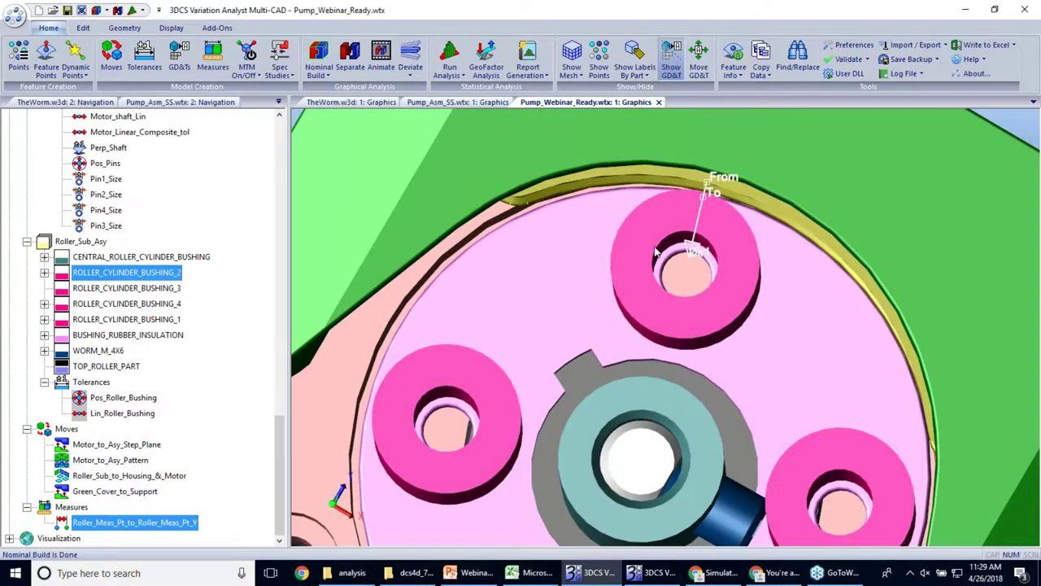
Step: Tilt around the roller bushing, deselect the measure, and zoom out to frame the whole pump
{"action": "middle_click_drag", "start_coordinate": [657, 252], "coordinate": [616, 224]}
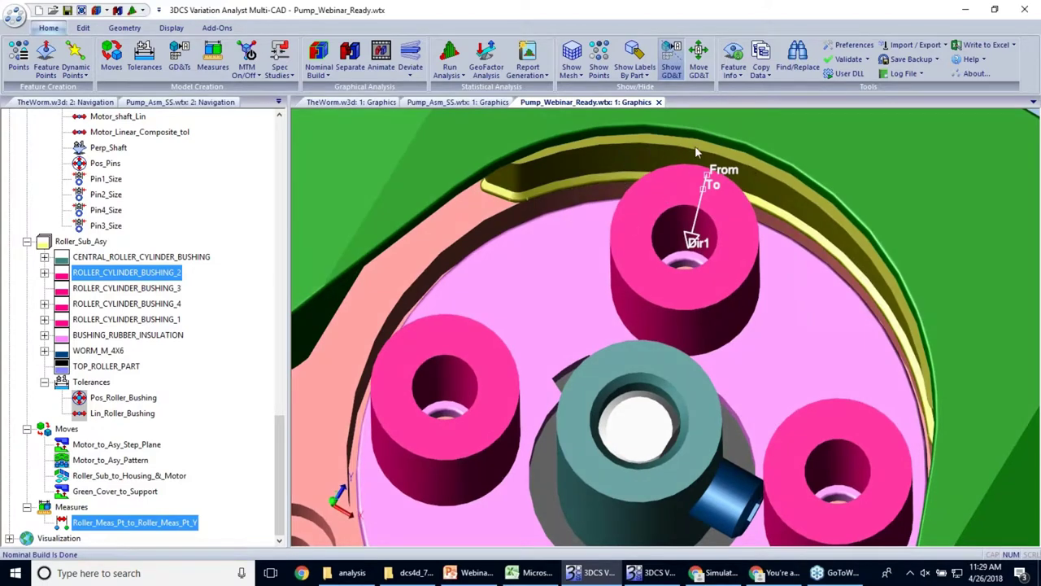
{"action": "middle_click_drag", "start_coordinate": [647, 251], "coordinate": [619, 309]}
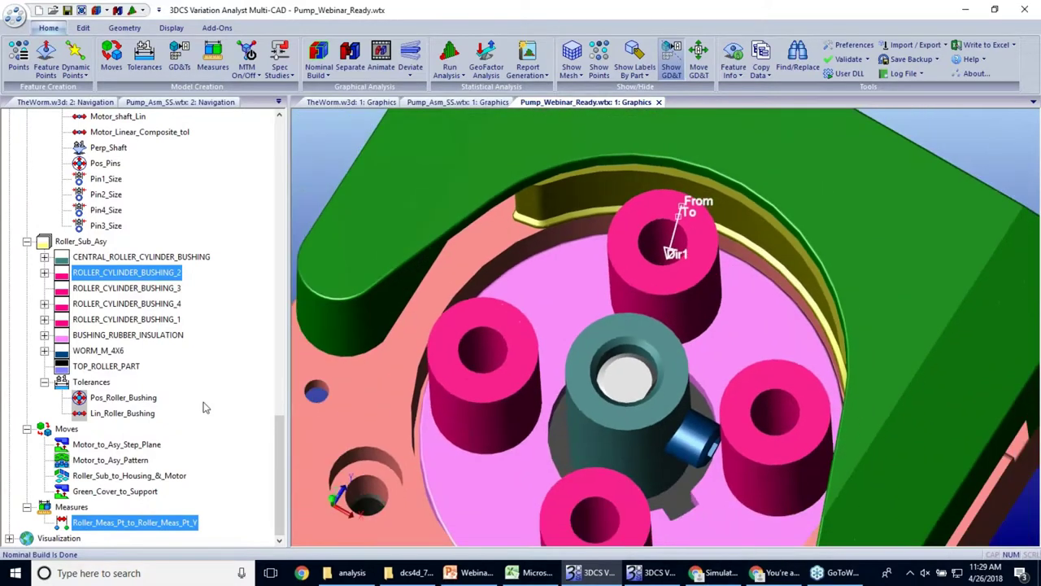
{"action": "middle_click_drag", "start_coordinate": [557, 370], "coordinate": [424, 270]}
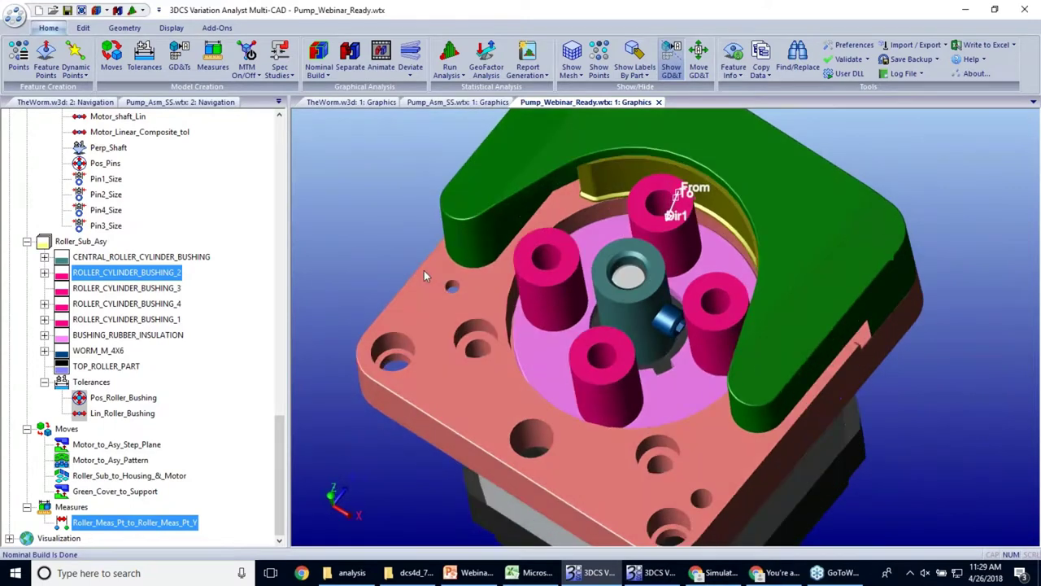
{"action": "left_click", "coordinate": [388, 259]}
{"action": "middle_click_drag", "start_coordinate": [503, 183], "coordinate": [533, 244]}
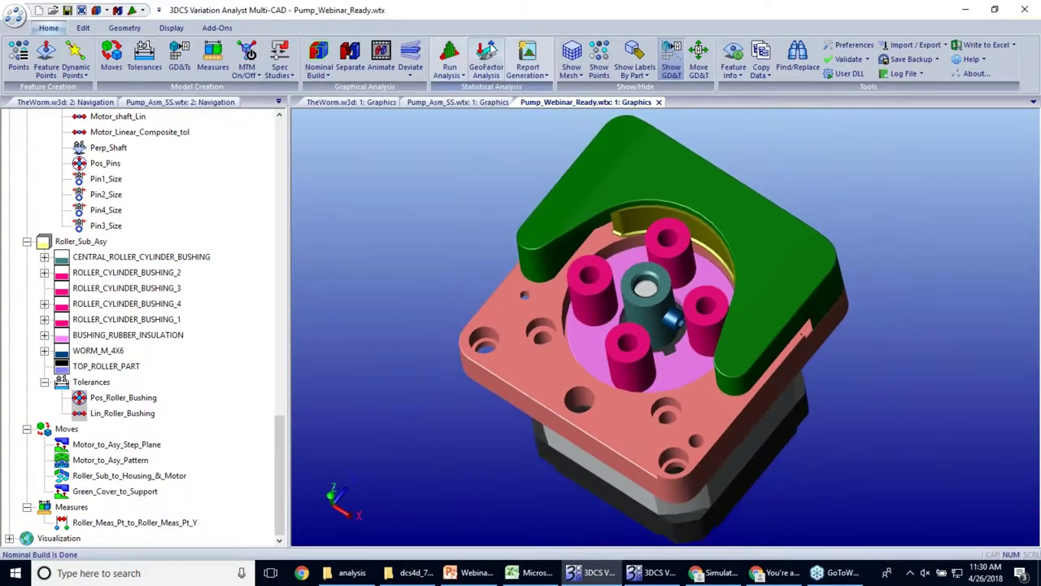
Step: Run GeoFactor Analysis and arrange its six-contributor table, led by Pos_Green_Cover_Pins_MMC at 27.69%
{"action": "left_click", "coordinate": [487, 66]}
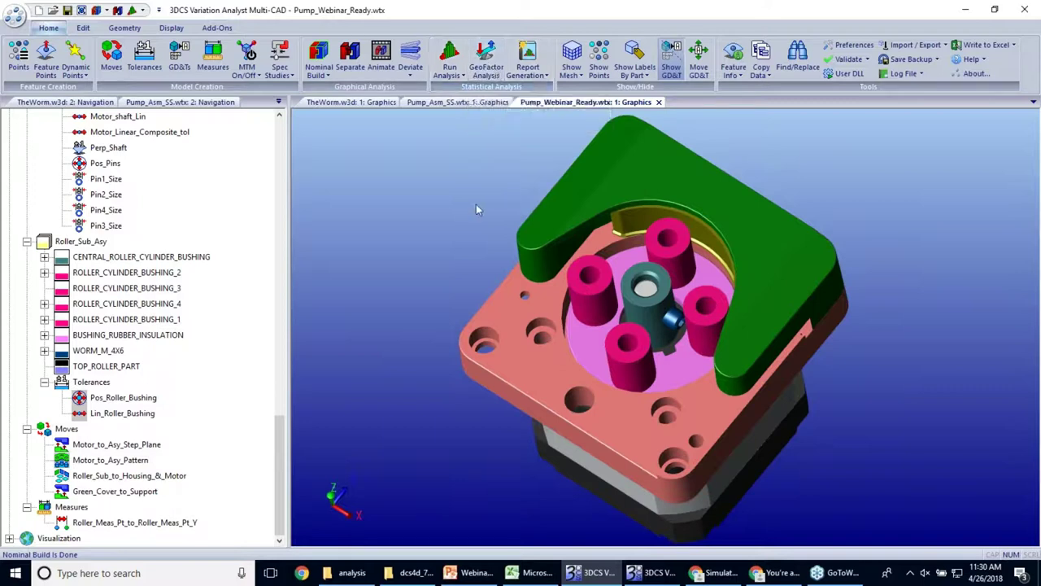
{"action": "left_click", "coordinate": [486, 65]}
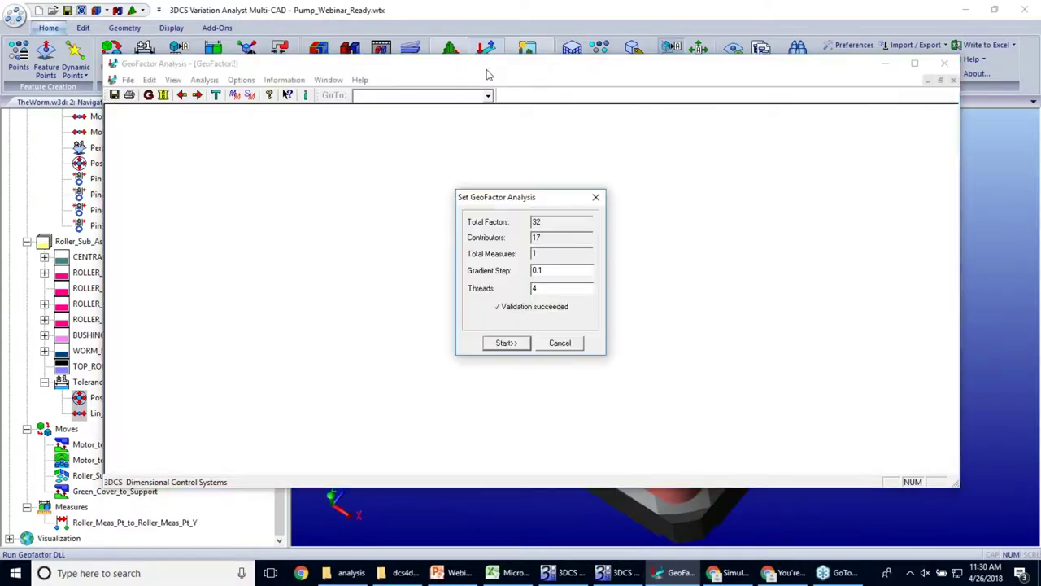
{"action": "left_click", "coordinate": [506, 342]}
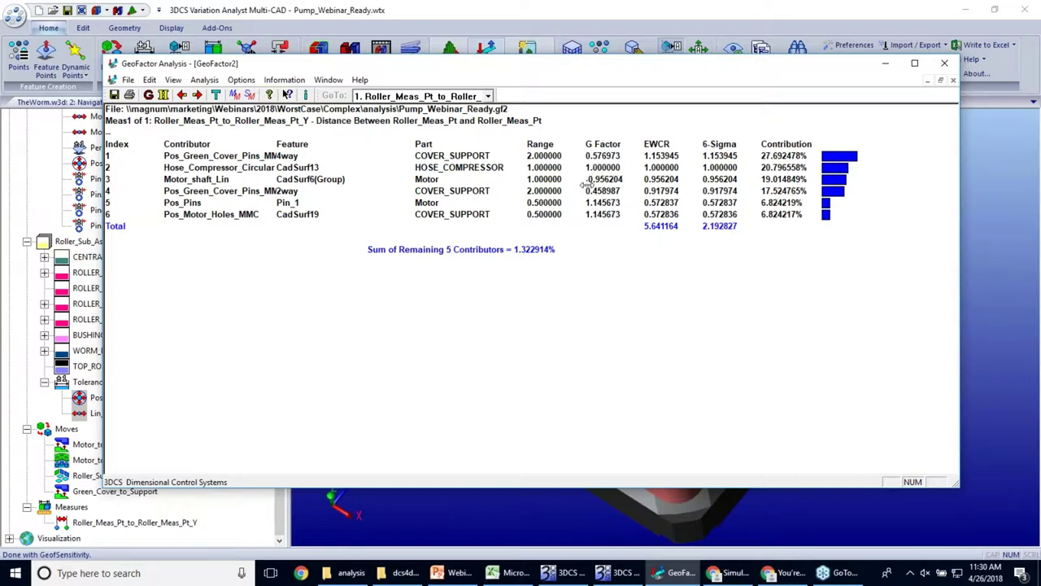
{"action": "left_click_drag", "start_coordinate": [368, 205], "coordinate": [411, 204]}
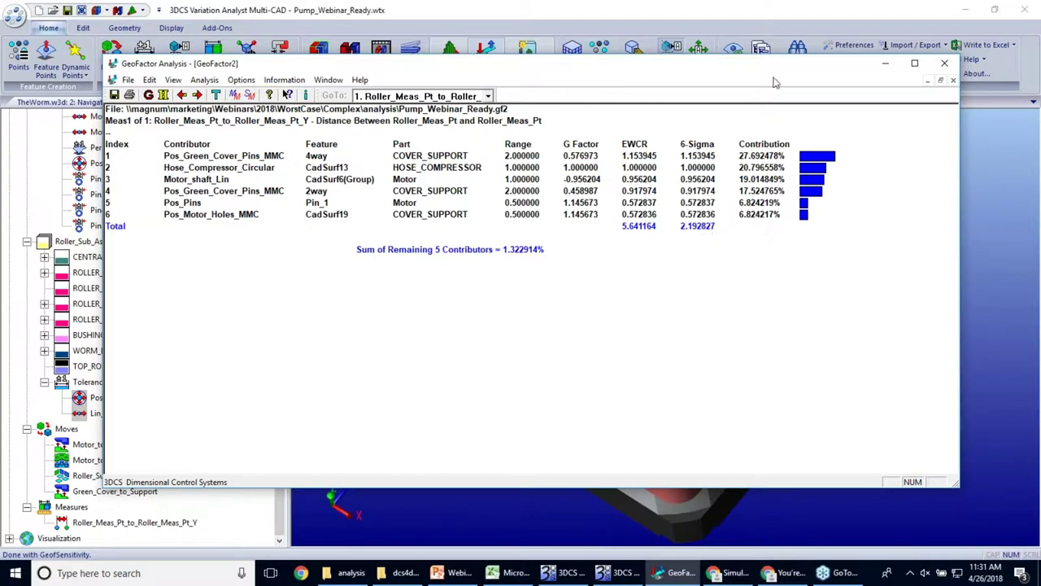
{"action": "left_click_drag", "start_coordinate": [751, 66], "coordinate": [736, 122]}
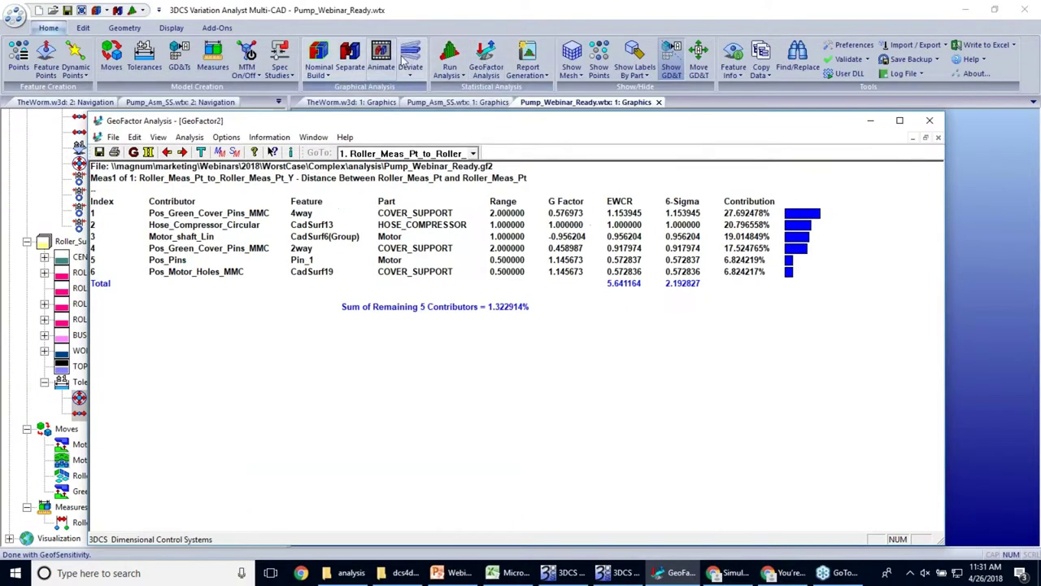
Step: Run a 10000-run Monte Carlo analysis, then move the results window aside and minimize it
{"action": "left_click", "coordinate": [450, 56]}
{"action": "double_click", "coordinate": [514, 254]}
{"action": "type", "text": "10000"}
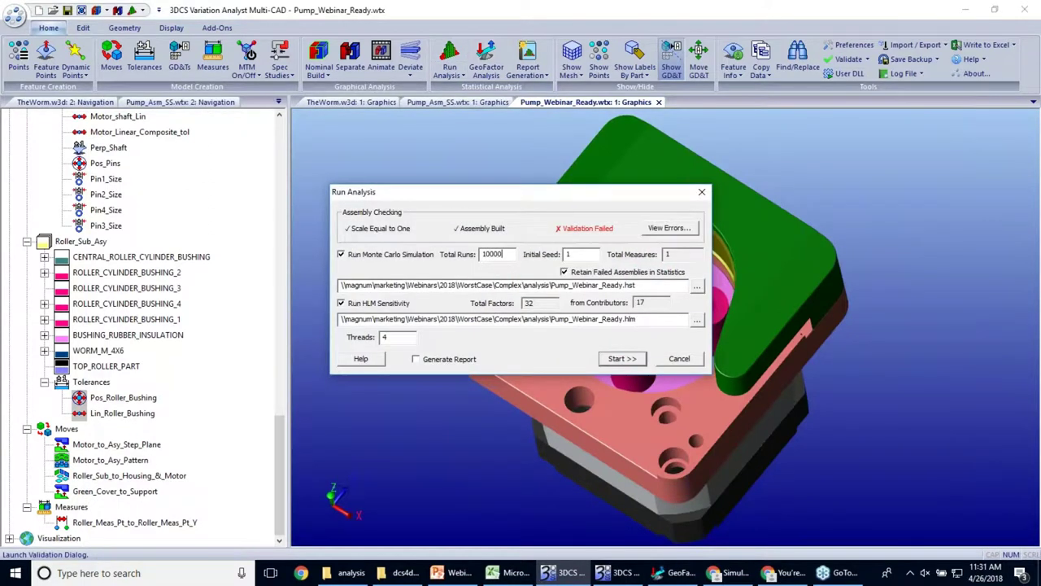
{"action": "left_click", "coordinate": [617, 365]}
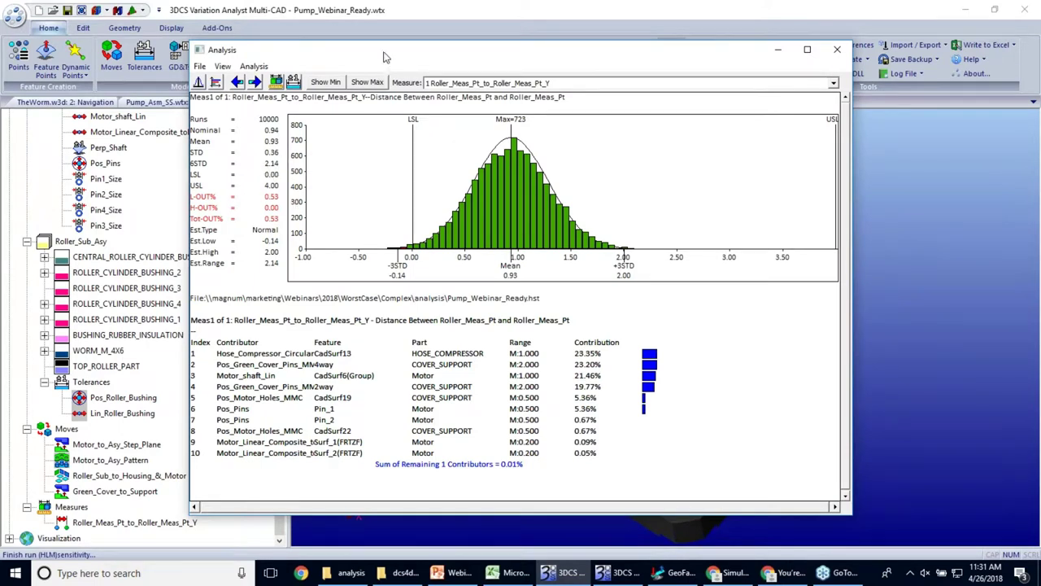
{"action": "left_click_drag", "start_coordinate": [386, 57], "coordinate": [233, 59]}
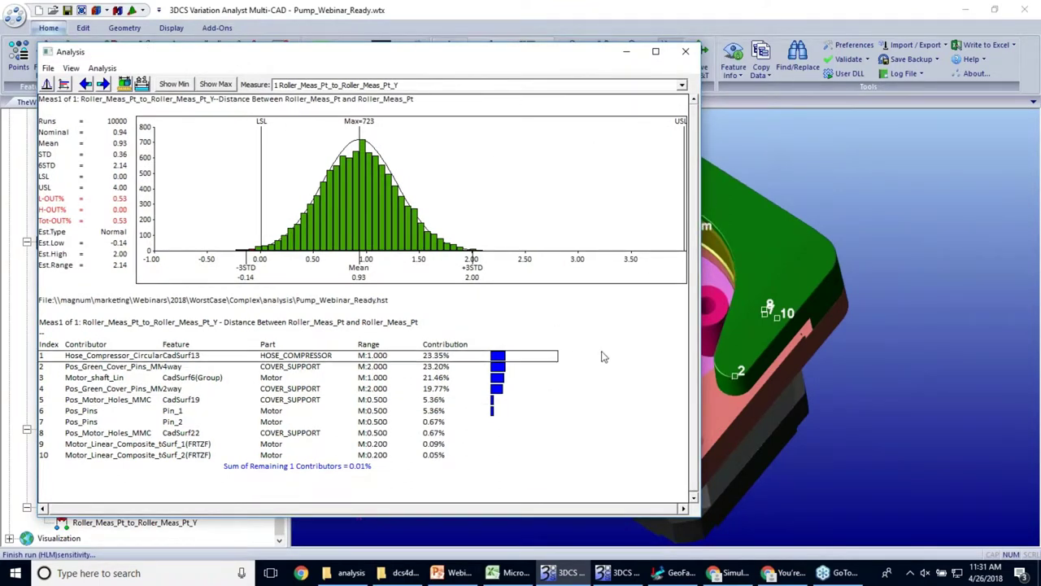
{"action": "left_click_drag", "start_coordinate": [593, 55], "coordinate": [638, 66]}
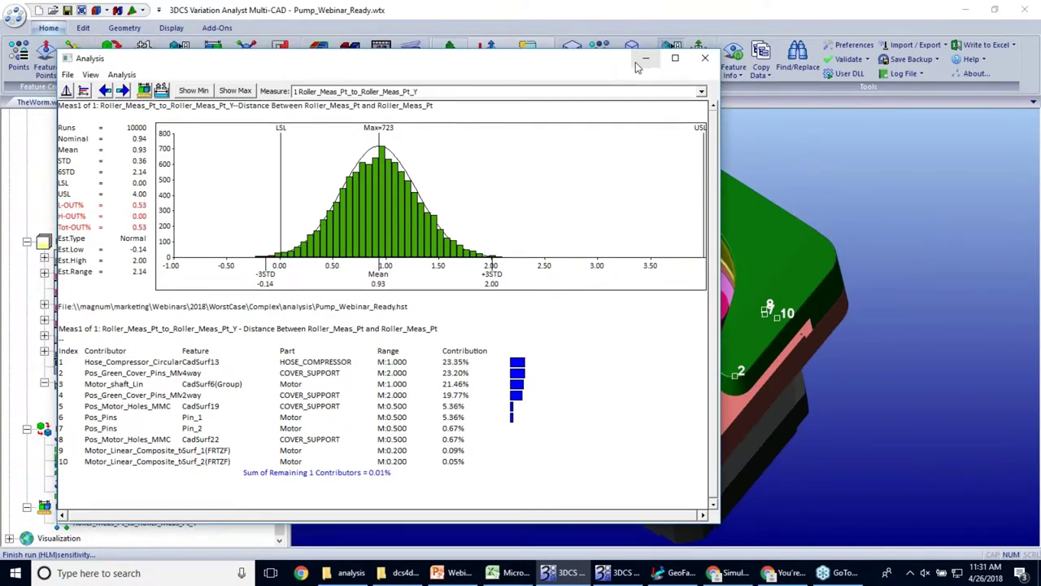
{"action": "left_click", "coordinate": [644, 59]}
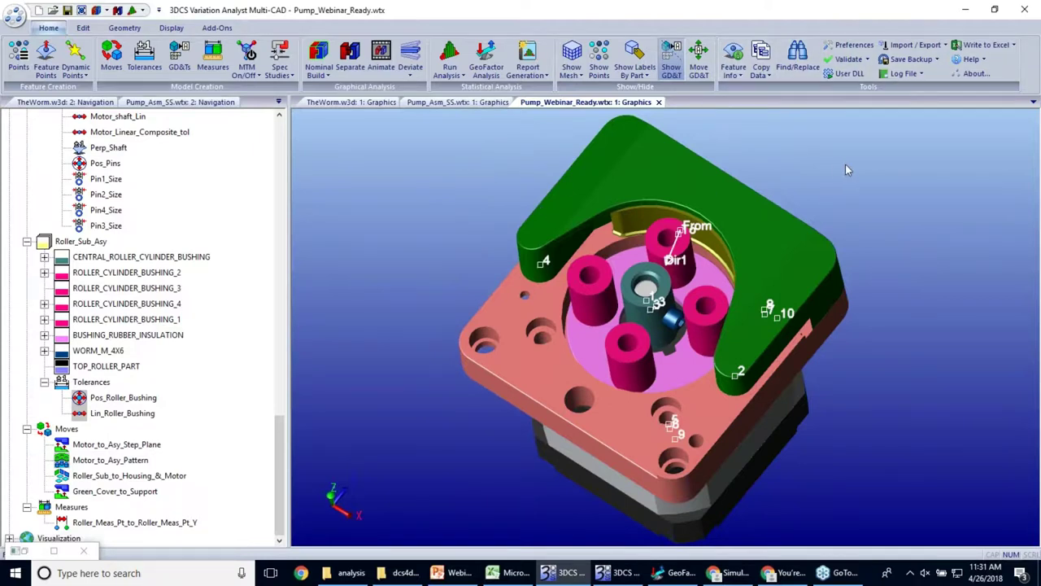
Step: Choose dcsSimuWorstCase from the User DLL function list and run it
{"action": "left_click", "coordinate": [838, 75]}
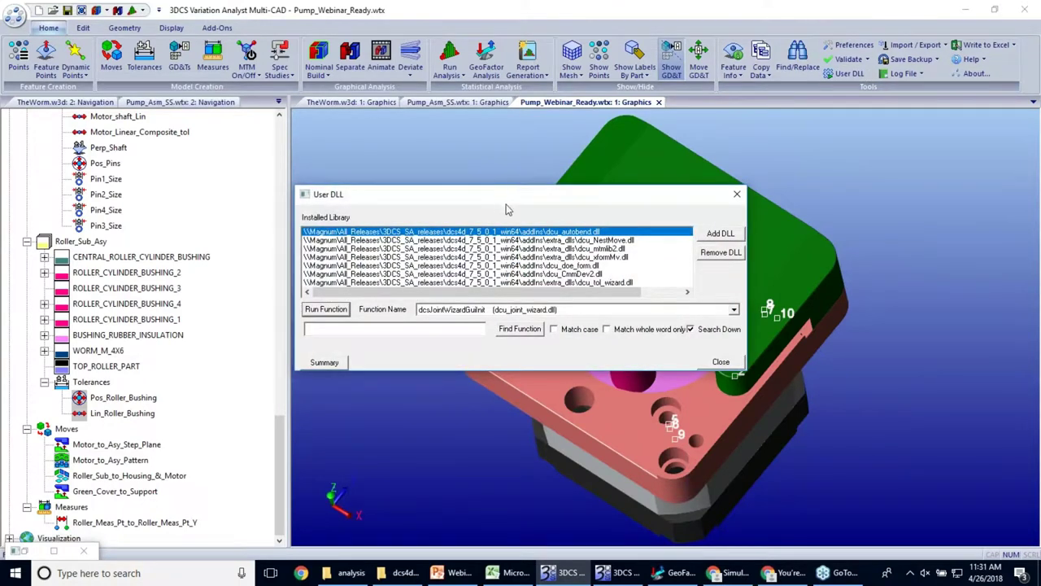
{"action": "left_click_drag", "start_coordinate": [505, 210], "coordinate": [549, 204]}
{"action": "left_click", "coordinate": [555, 308]}
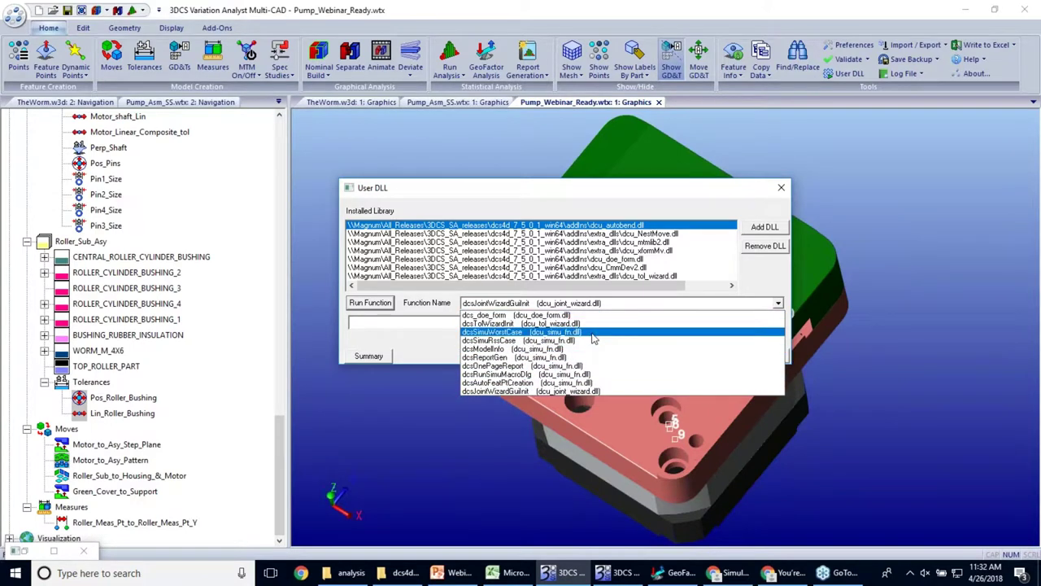
{"action": "left_click", "coordinate": [594, 333]}
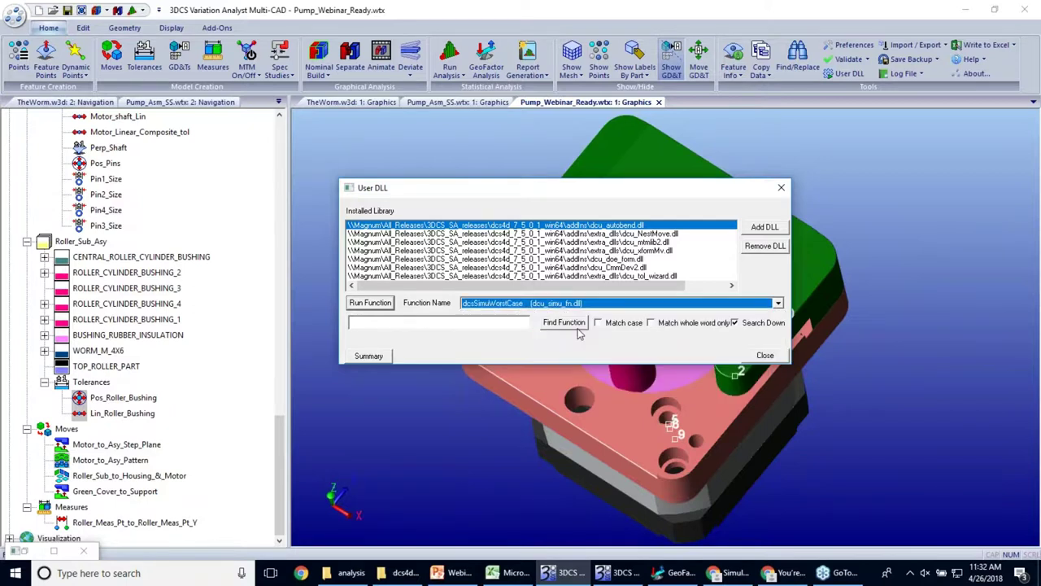
{"action": "left_click", "coordinate": [358, 303]}
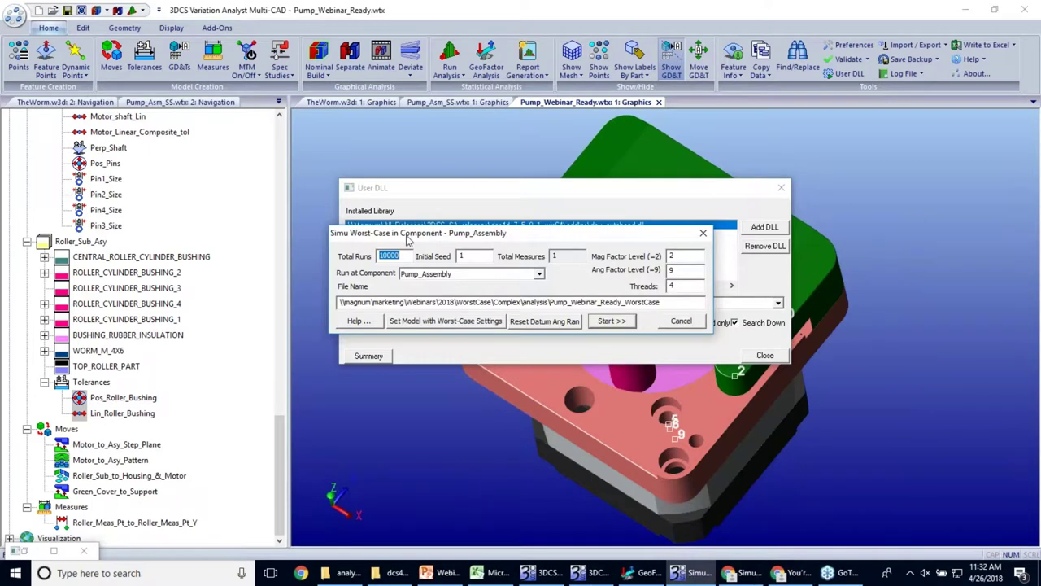
Step: Select the Simu Worst-Case 10000 Total Runs value, then bring the GeoFactor results forward
{"action": "left_click_drag", "start_coordinate": [410, 240], "coordinate": [433, 256]}
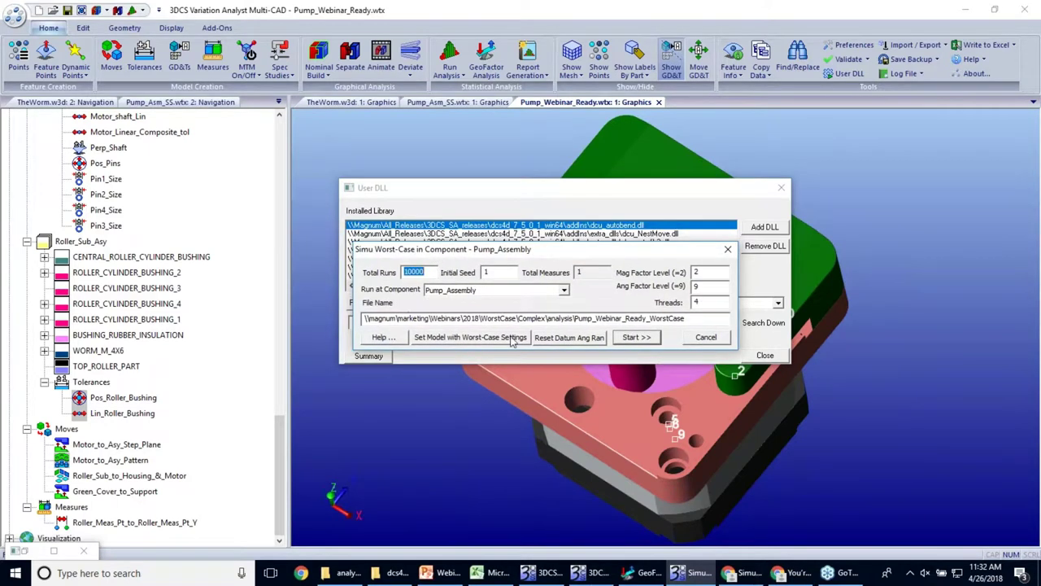
{"action": "left_click", "coordinate": [434, 269]}
{"action": "left_click_drag", "start_coordinate": [433, 273], "coordinate": [387, 274]}
{"action": "left_click_drag", "start_coordinate": [581, 259], "coordinate": [564, 256]}
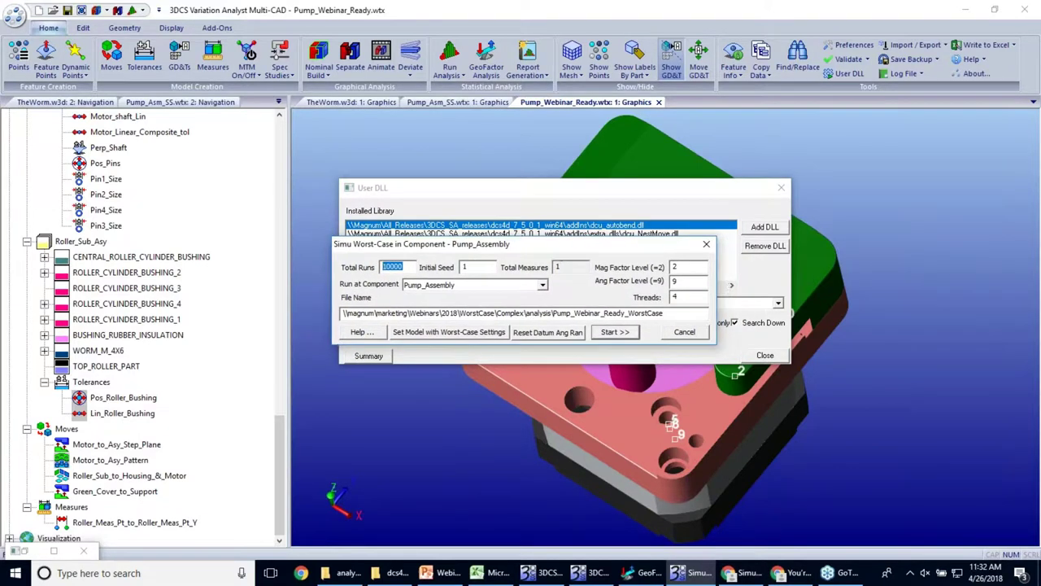
{"action": "key", "text": "alt+Tab"}
{"action": "left_click_drag", "start_coordinate": [586, 124], "coordinate": [578, 62]}
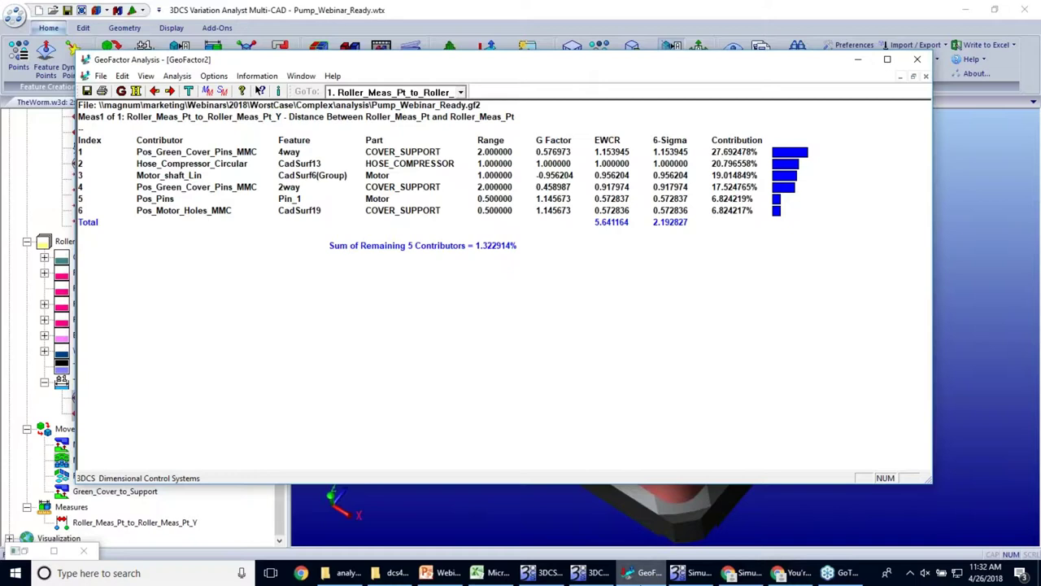
Step: Check cells E16 and B9 on the WorstCaseCalcs sheet, rearrange Excel, and return to 3DCS
{"action": "left_click", "coordinate": [480, 574]}
{"action": "left_click", "coordinate": [413, 287]}
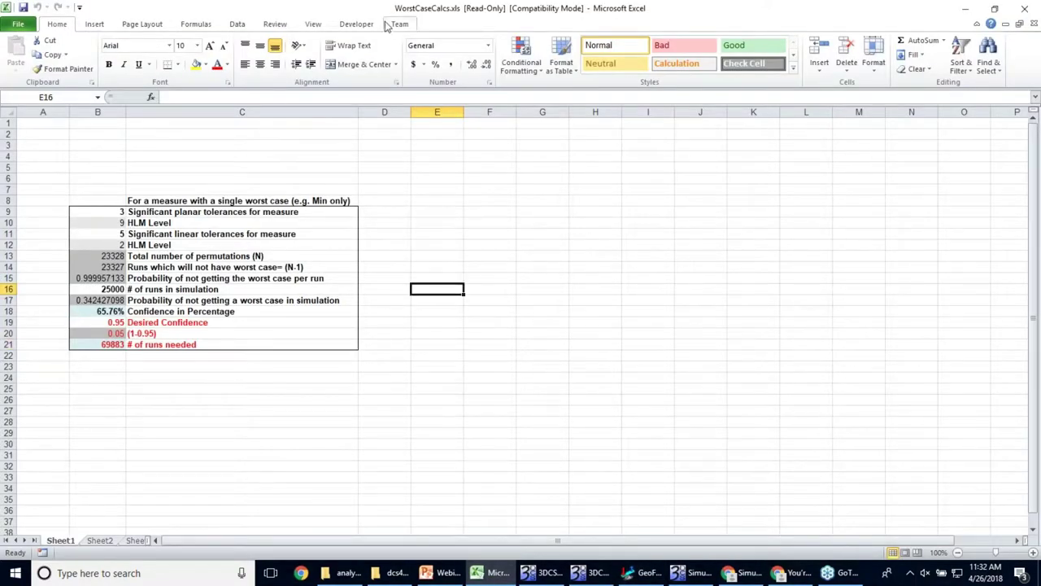
{"action": "left_click", "coordinate": [107, 212]}
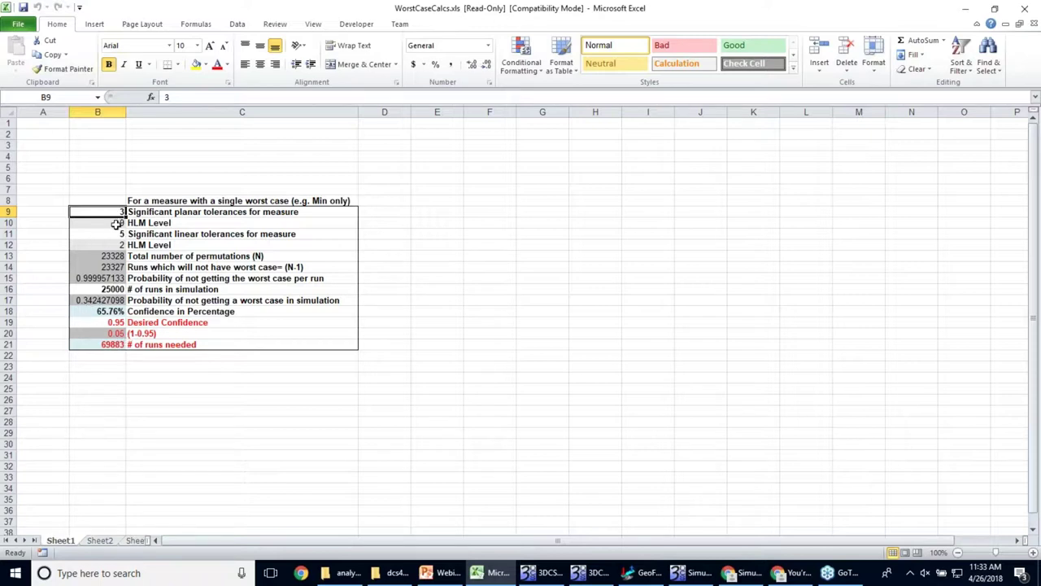
{"action": "left_click_drag", "start_coordinate": [423, 11], "coordinate": [491, 96]}
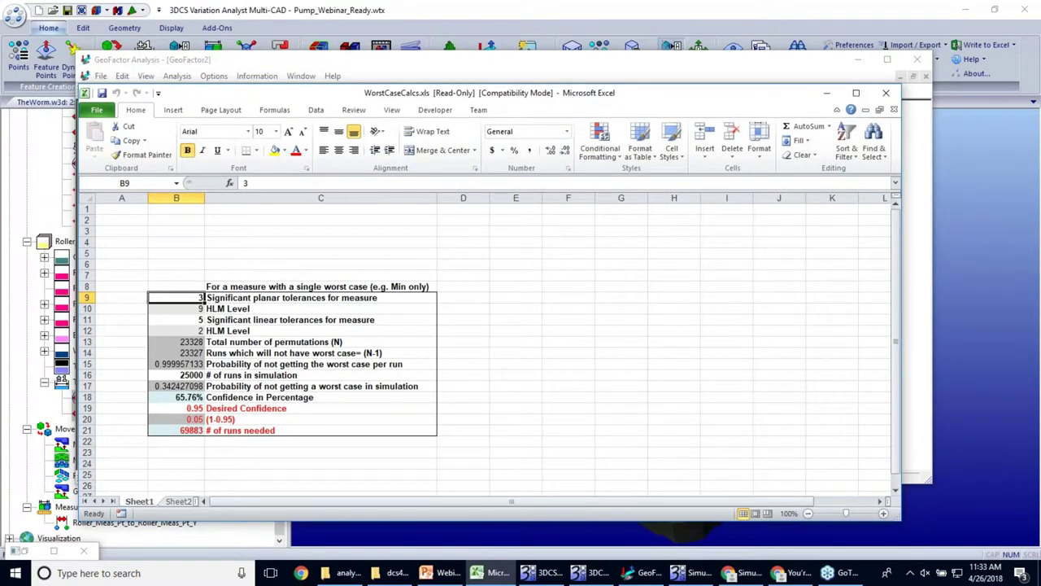
{"action": "left_click_drag", "start_coordinate": [750, 103], "coordinate": [734, 310]}
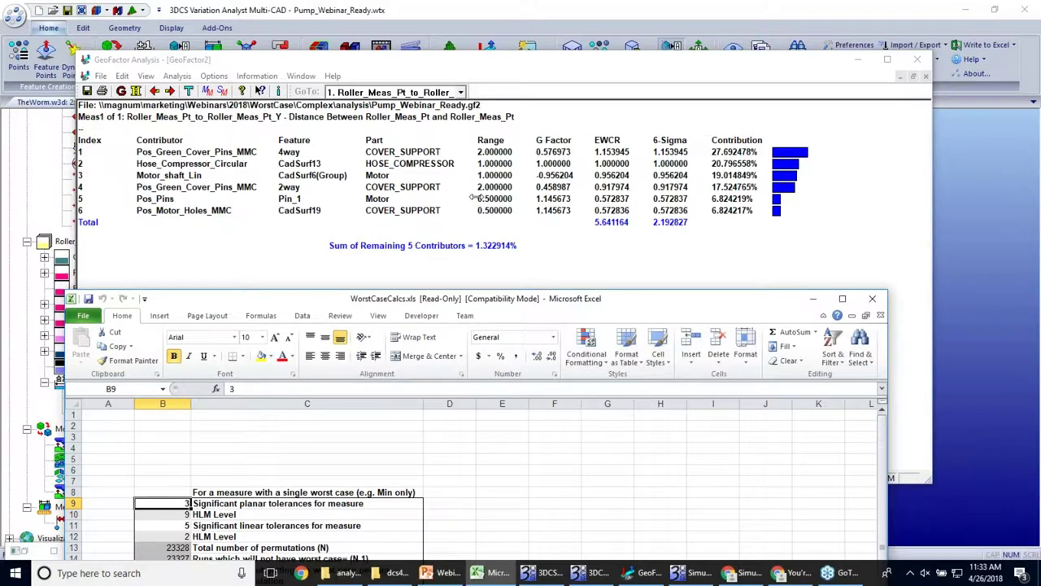
{"action": "left_click", "coordinate": [537, 7]}
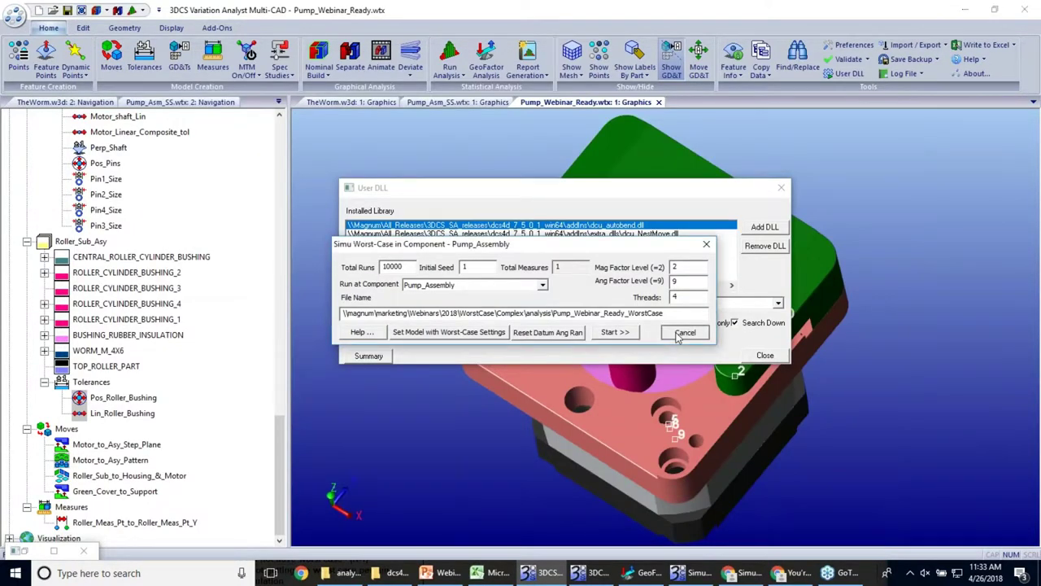
Step: Cancel the worst-case setup, close the User DLL window, and zoom out to show the whole pump
{"action": "left_click", "coordinate": [683, 333]}
{"action": "left_click", "coordinate": [765, 355]}
{"action": "mouse_move", "coordinate": [646, 338]}
{"action": "middle_mouse_down"}
{"action": "mouse_move", "coordinate": [680, 269]}
{"action": "mouse_move", "coordinate": [691, 260]}
{"action": "mouse_move", "coordinate": [704, 271]}
{"action": "mouse_move", "coordinate": [691, 258]}
{"action": "mouse_move", "coordinate": [651, 272]}
{"action": "mouse_move", "coordinate": [679, 217]}
{"action": "middle_mouse_up"}
{"action": "scroll", "coordinate": [686, 254], "scroll_direction": "up", "scroll_amount": 3}
{"action": "scroll", "coordinate": [686, 255], "scroll_direction": "up", "scroll_amount": 3}
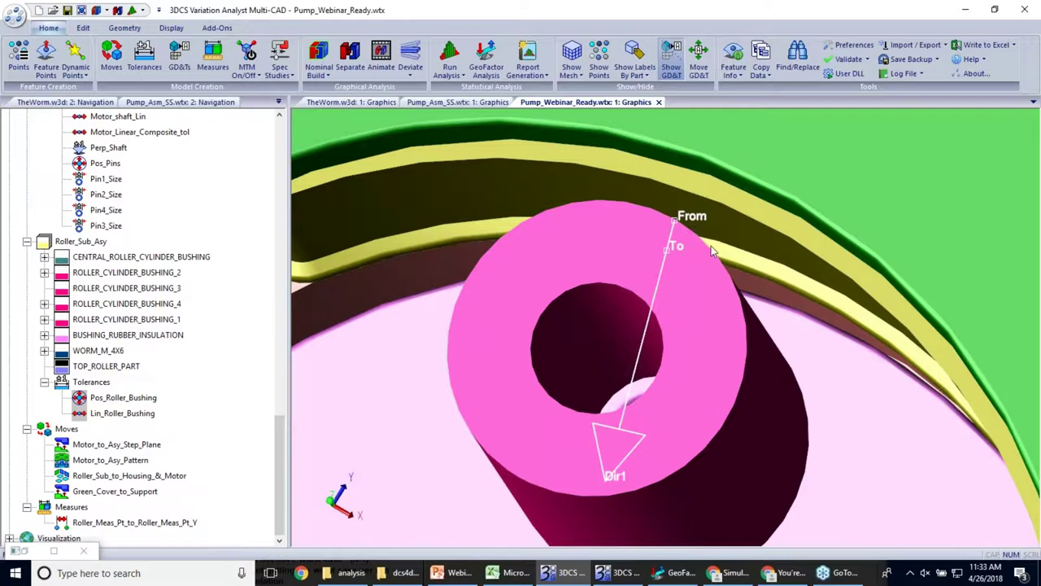
{"action": "middle_click_drag", "start_coordinate": [624, 270], "coordinate": [611, 356]}
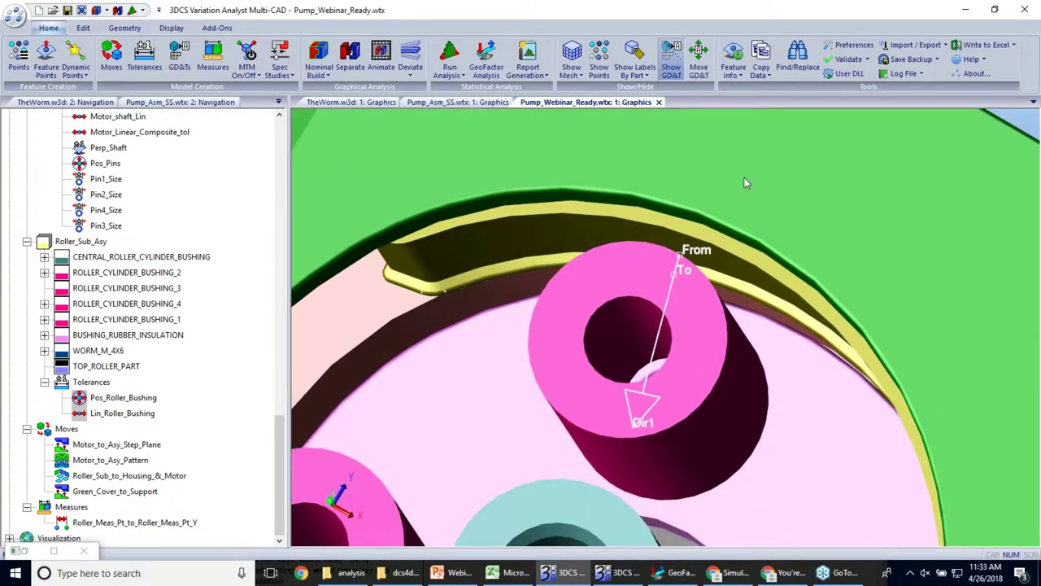
{"action": "middle_click_drag", "start_coordinate": [628, 371], "coordinate": [701, 293]}
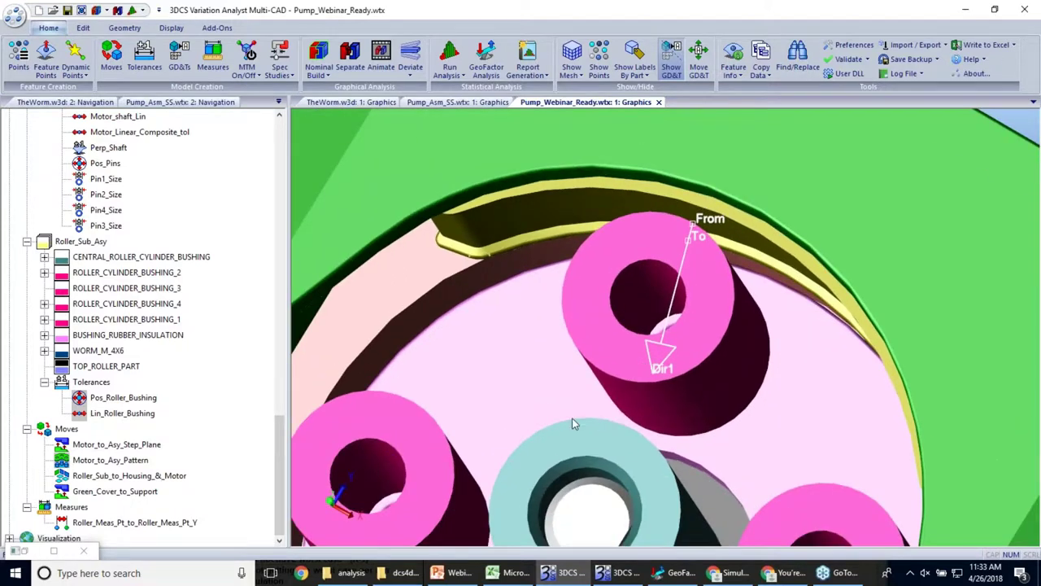
{"action": "middle_click_drag", "start_coordinate": [617, 281], "coordinate": [654, 259]}
{"action": "scroll", "coordinate": [471, 406], "scroll_direction": "down", "scroll_amount": 5}
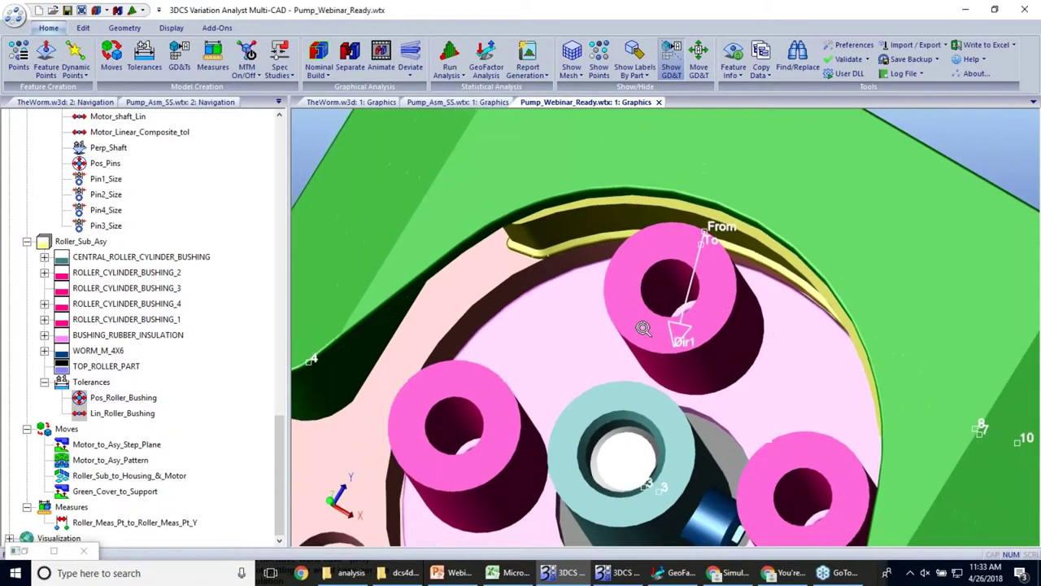
{"action": "scroll", "coordinate": [471, 406], "scroll_direction": "down", "scroll_amount": 3}
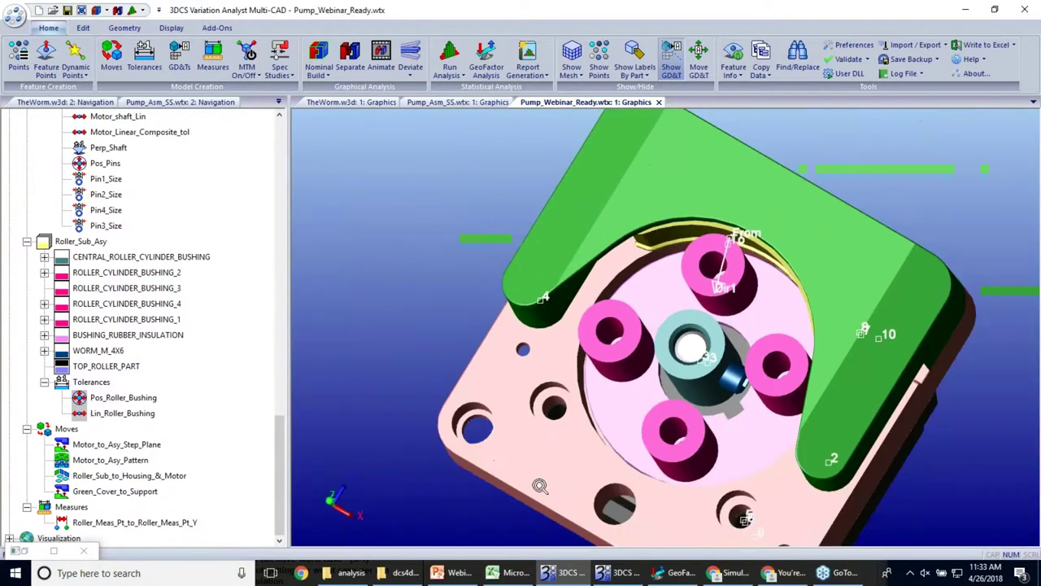
Step: Bring WorstCaseCalcs.xls forward and raise it to show the whole calculation table
{"action": "left_click", "coordinate": [668, 572]}
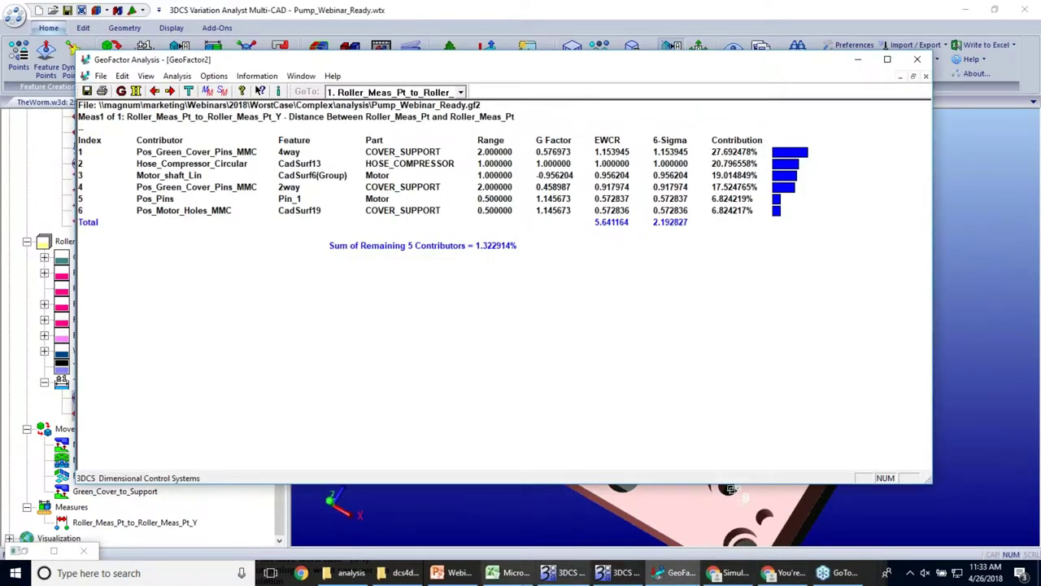
{"action": "left_click", "coordinate": [506, 573]}
{"action": "left_click_drag", "start_coordinate": [345, 303], "coordinate": [353, 279]}
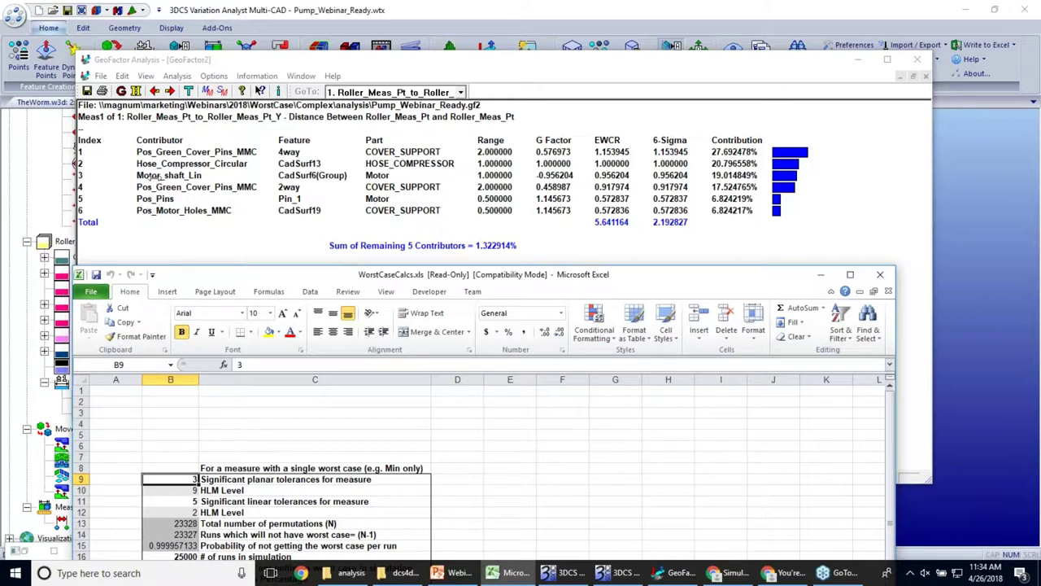
{"action": "left_click_drag", "start_coordinate": [229, 265], "coordinate": [259, 32]}
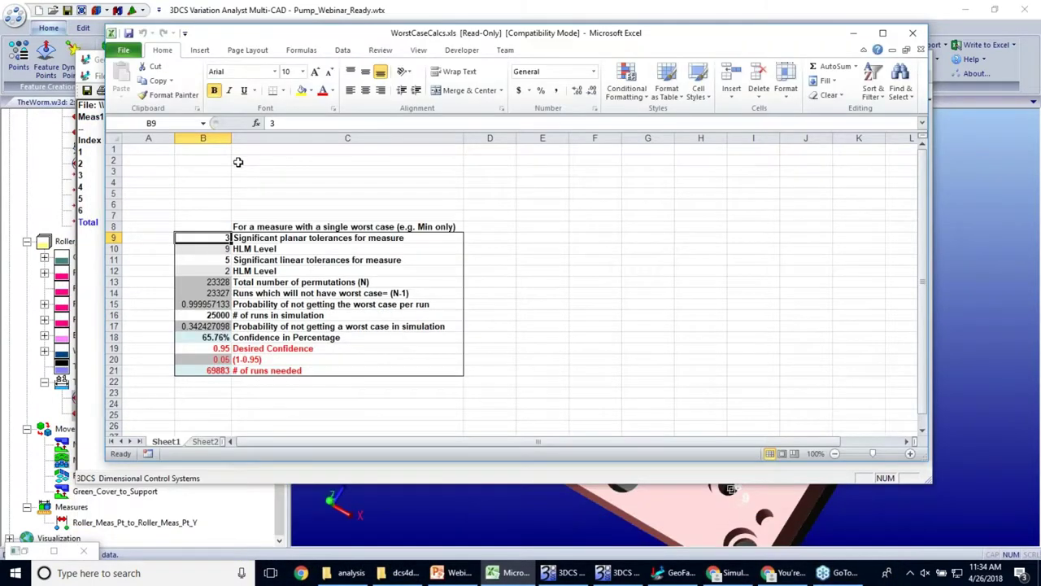
Step: Enter 5 planar and 1 linear significant tolerances, then inspect the runs-needed formula
{"action": "type", "text": "5"}
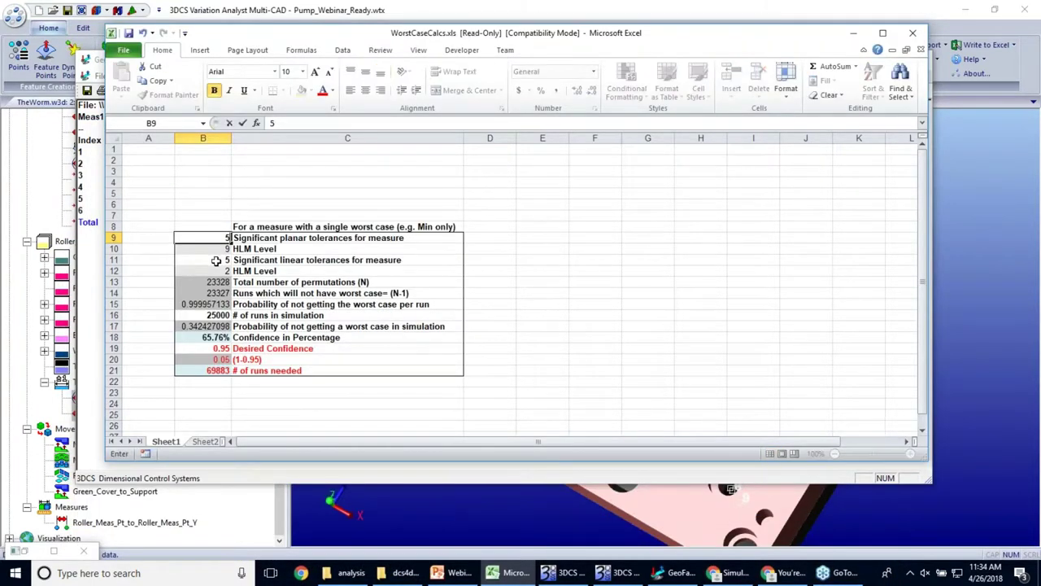
{"action": "left_click", "coordinate": [217, 260]}
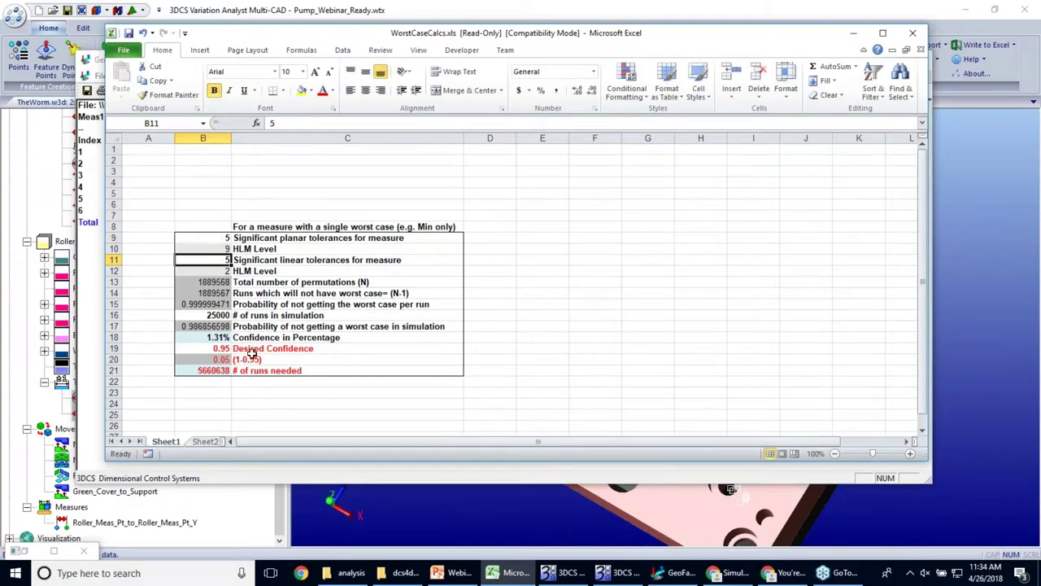
{"action": "type", "text": "1"}
{"action": "key", "text": "Return"}
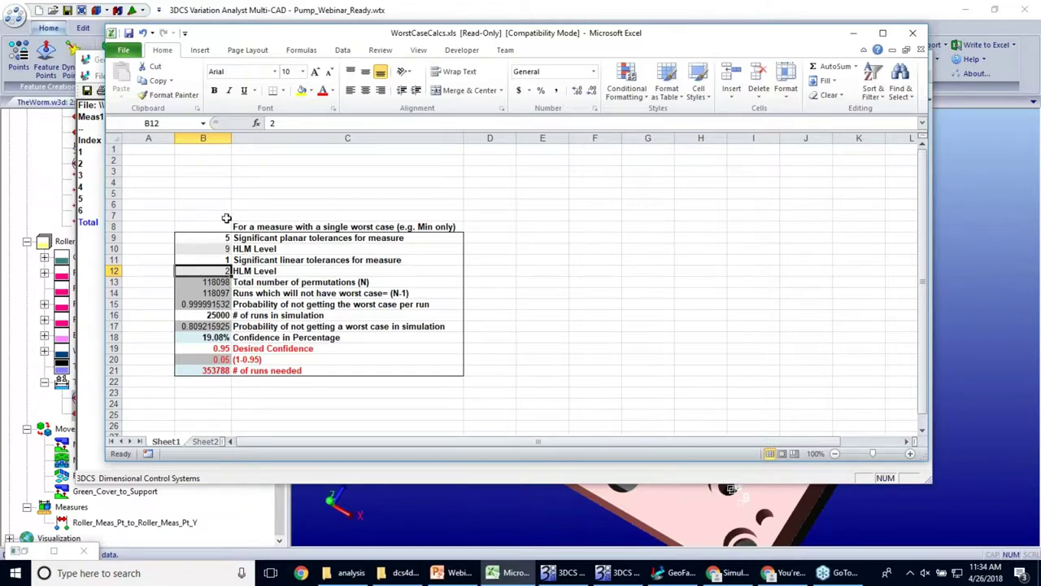
{"action": "left_click", "coordinate": [200, 368]}
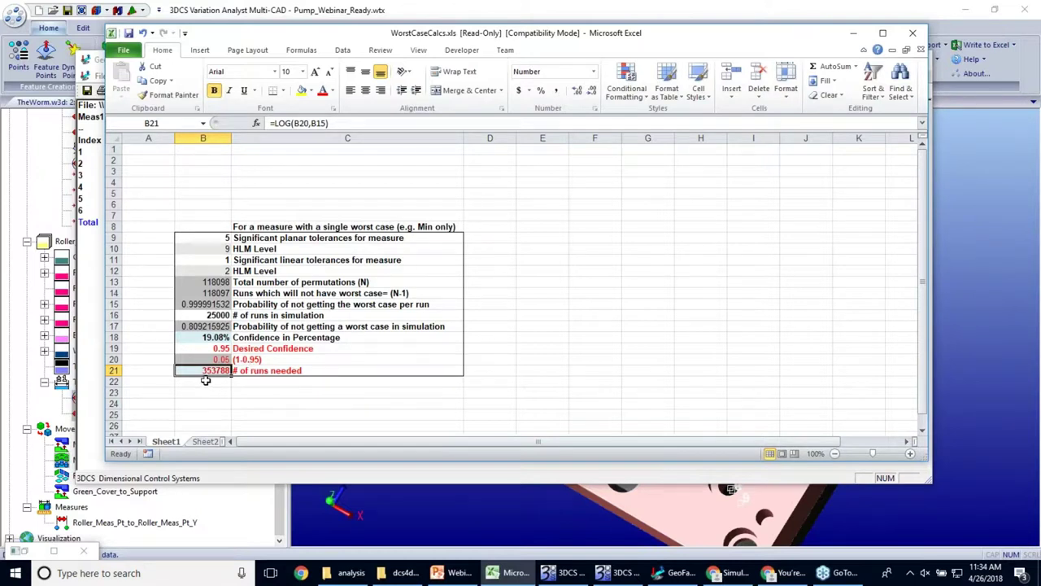
Step: Set simulation runs to 100000 and check the resulting confidence percentage formula
{"action": "left_click", "coordinate": [204, 317]}
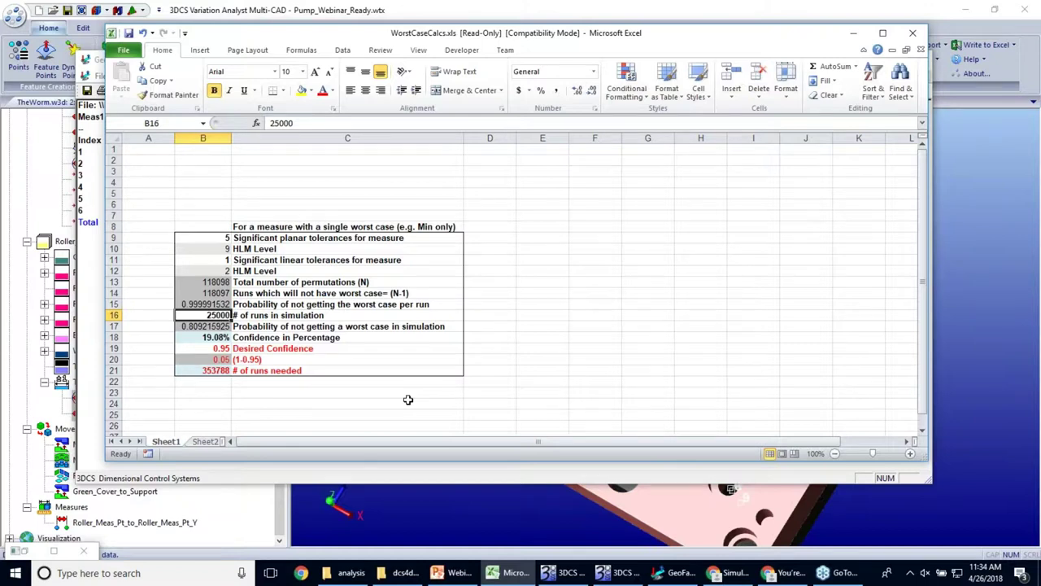
{"action": "type", "text": "100000"}
{"action": "left_click", "coordinate": [529, 349]}
{"action": "left_click", "coordinate": [239, 404]}
{"action": "left_click", "coordinate": [211, 336]}
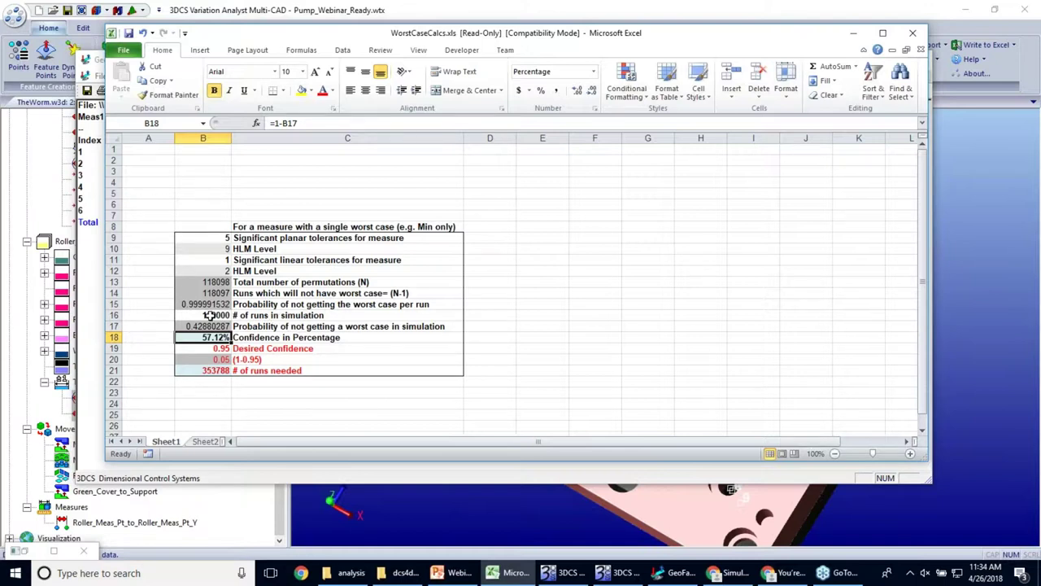
{"action": "left_click", "coordinate": [593, 319]}
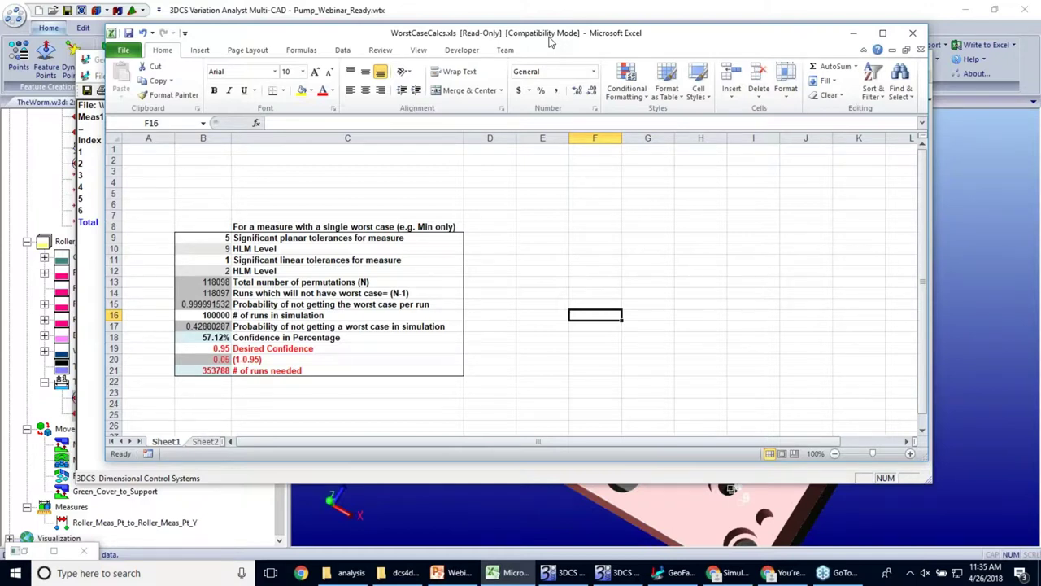
Step: Drag the WorstCaseCalcs window down and left to uncover the GeoFactor Analysis window
{"action": "left_click_drag", "start_coordinate": [551, 41], "coordinate": [512, 248]}
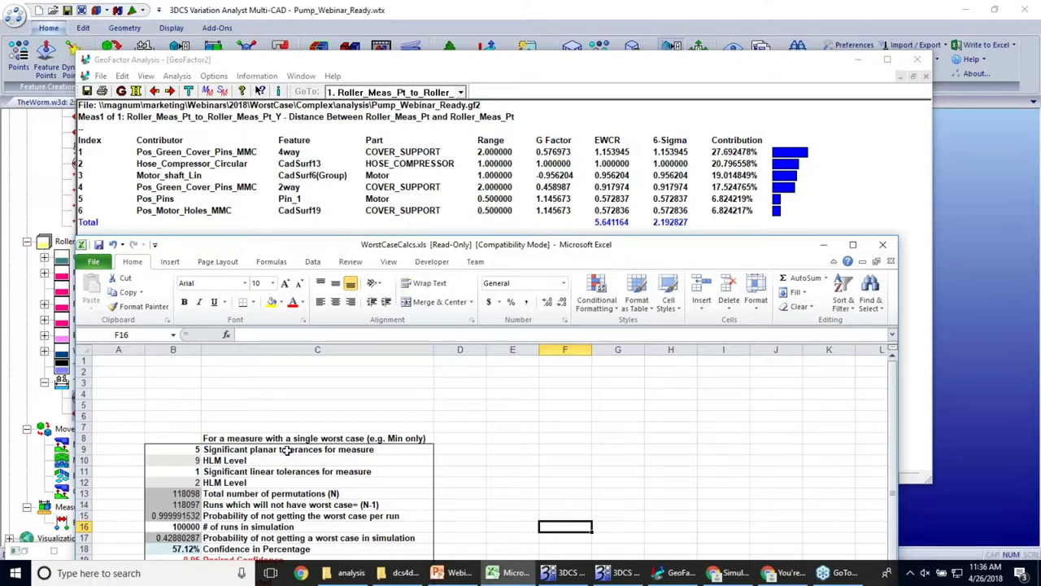
{"action": "left_click_drag", "start_coordinate": [241, 237], "coordinate": [263, 91]}
{"action": "left_click", "coordinate": [208, 304]}
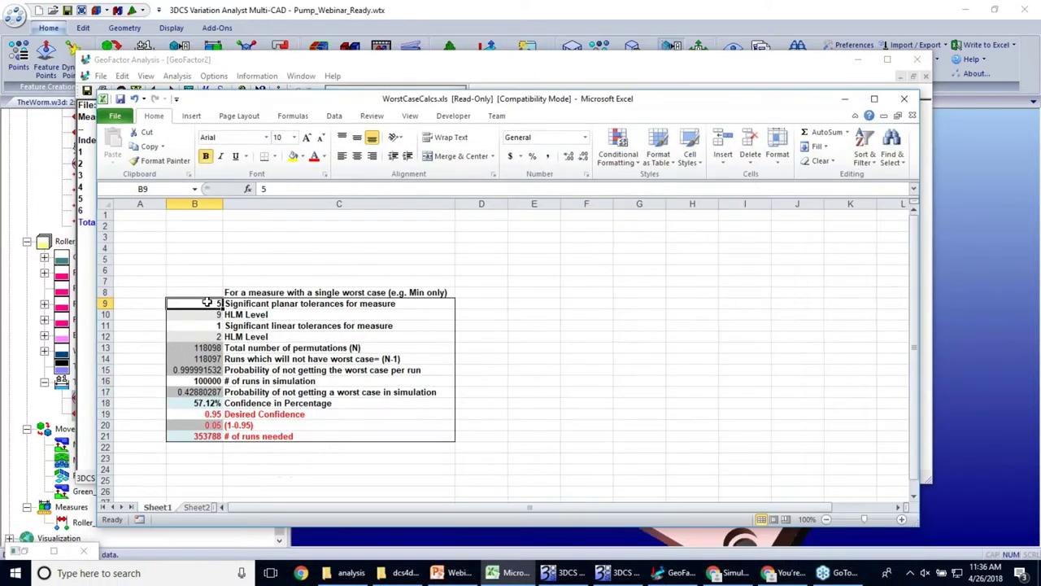
{"action": "left_click", "coordinate": [205, 315]}
{"action": "left_click", "coordinate": [204, 326]}
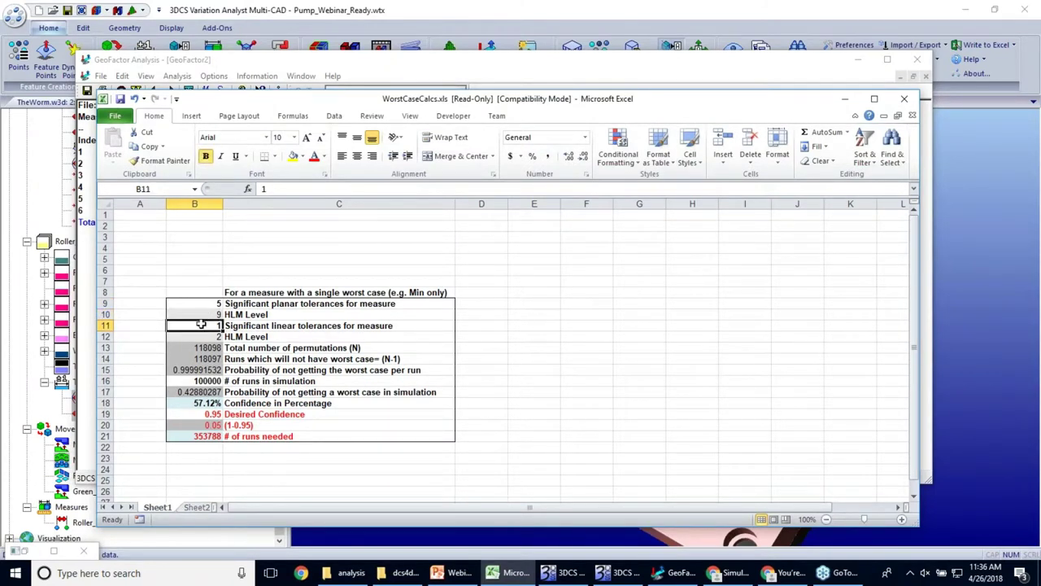
{"action": "left_click", "coordinate": [207, 337]}
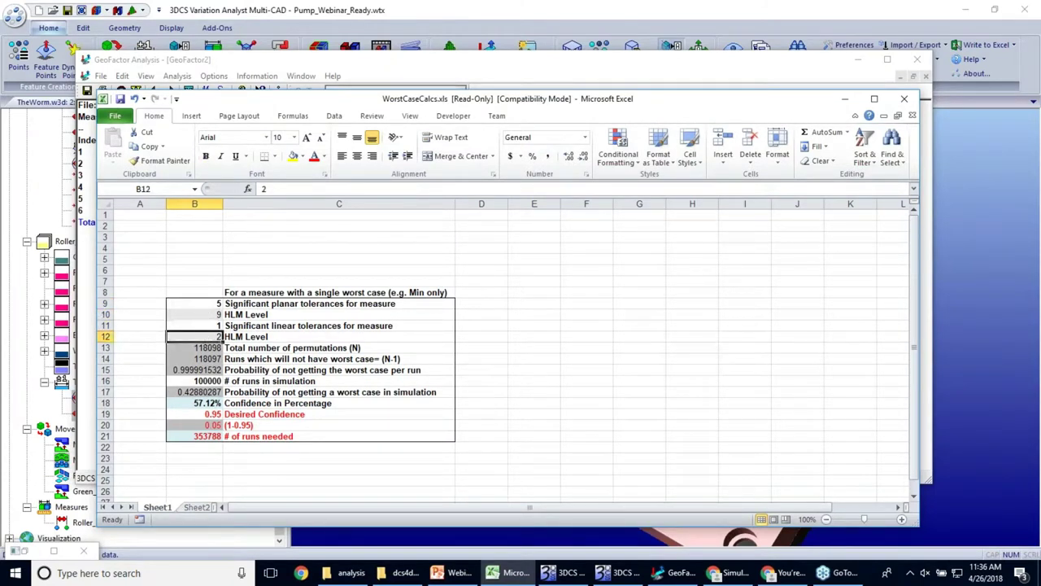
{"action": "left_click", "coordinate": [190, 304]}
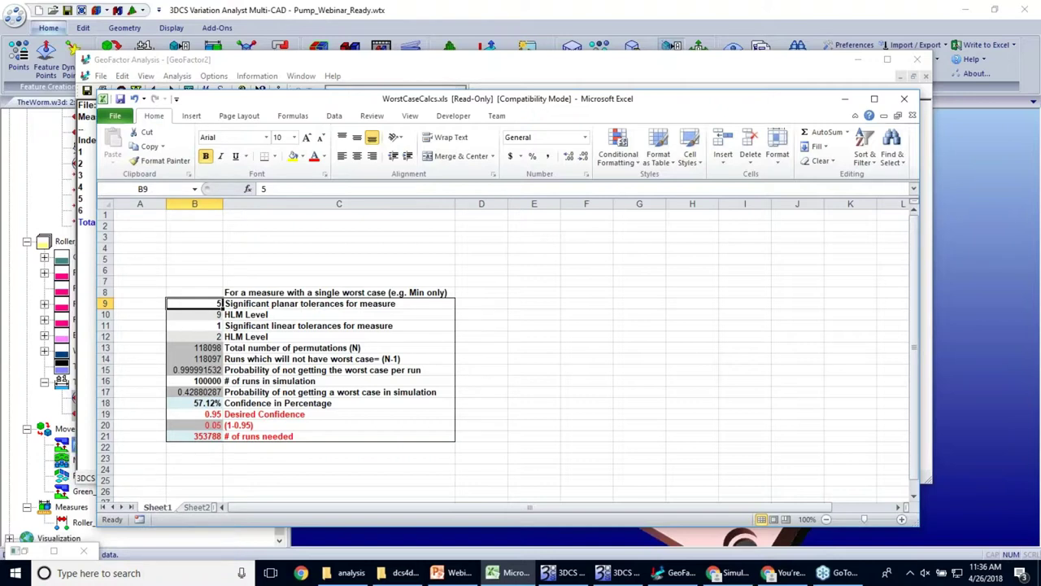
{"action": "left_click", "coordinate": [195, 451]}
{"action": "left_click", "coordinate": [200, 438]}
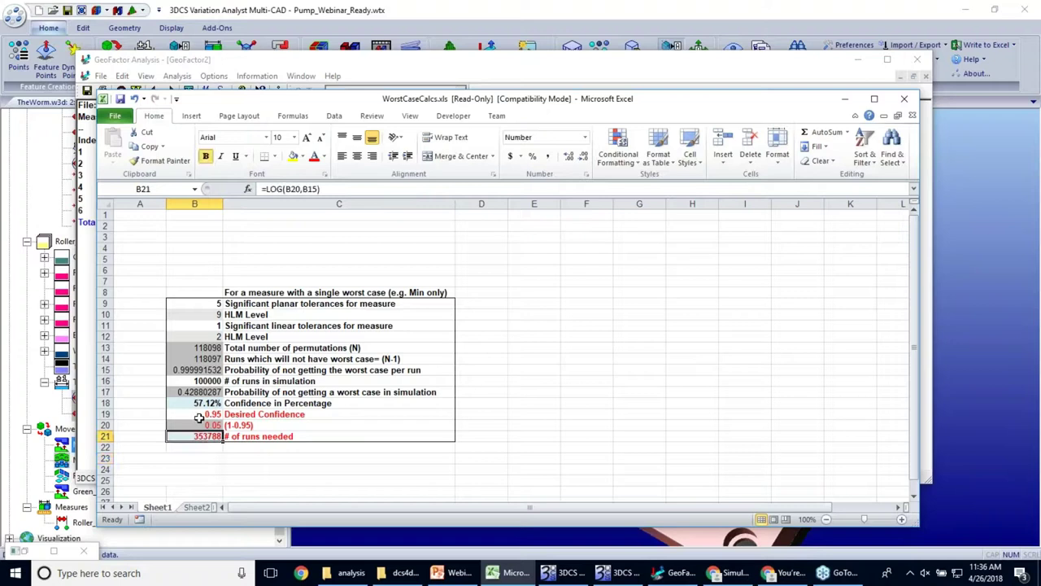
{"action": "left_click", "coordinate": [195, 447]}
{"action": "left_click", "coordinate": [318, 482]}
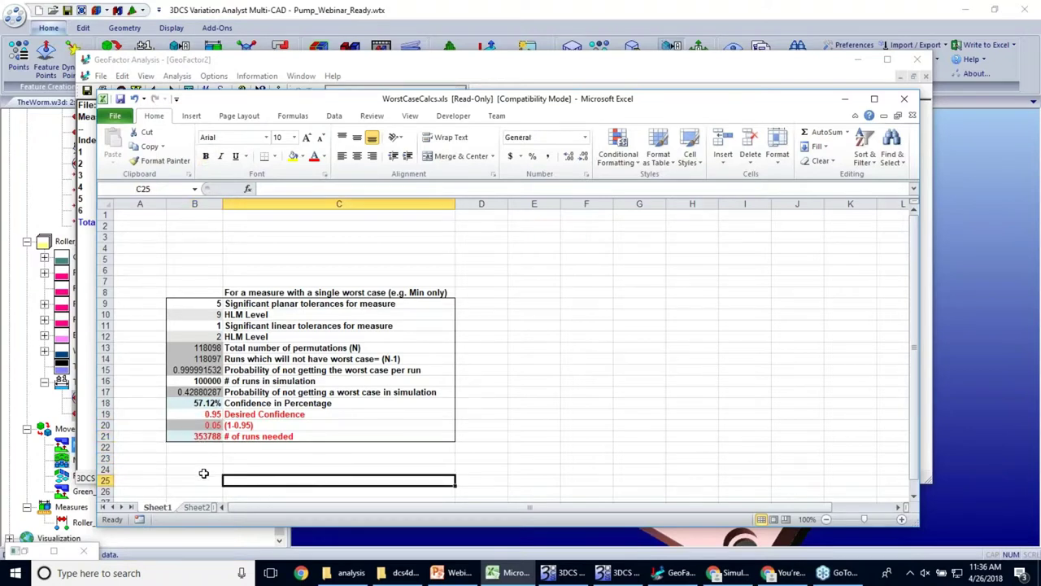
{"action": "scroll", "coordinate": [202, 470], "scroll_direction": "down", "scroll_amount": 1}
{"action": "left_click", "coordinate": [198, 448]}
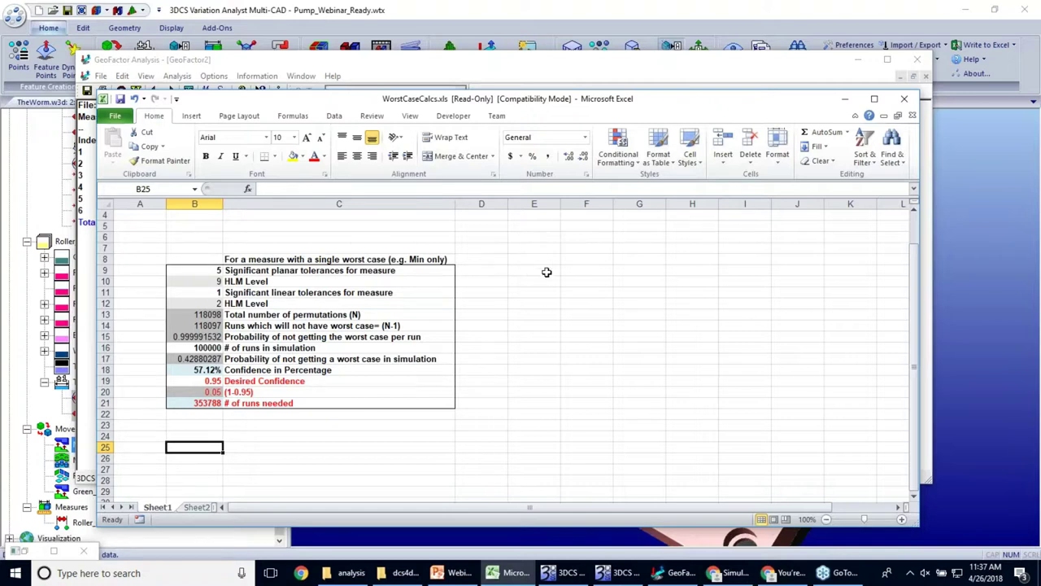
{"action": "left_click", "coordinate": [199, 382]}
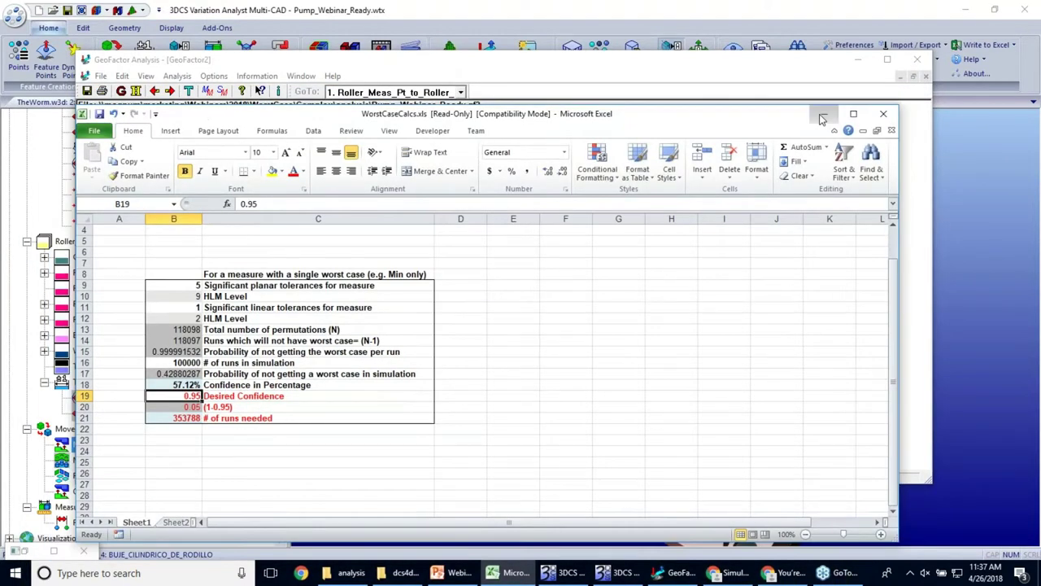
Step: Open the Pump_Assembly worst-case simulation settings and read the run count from the workbook
{"action": "left_click", "coordinate": [844, 99]}
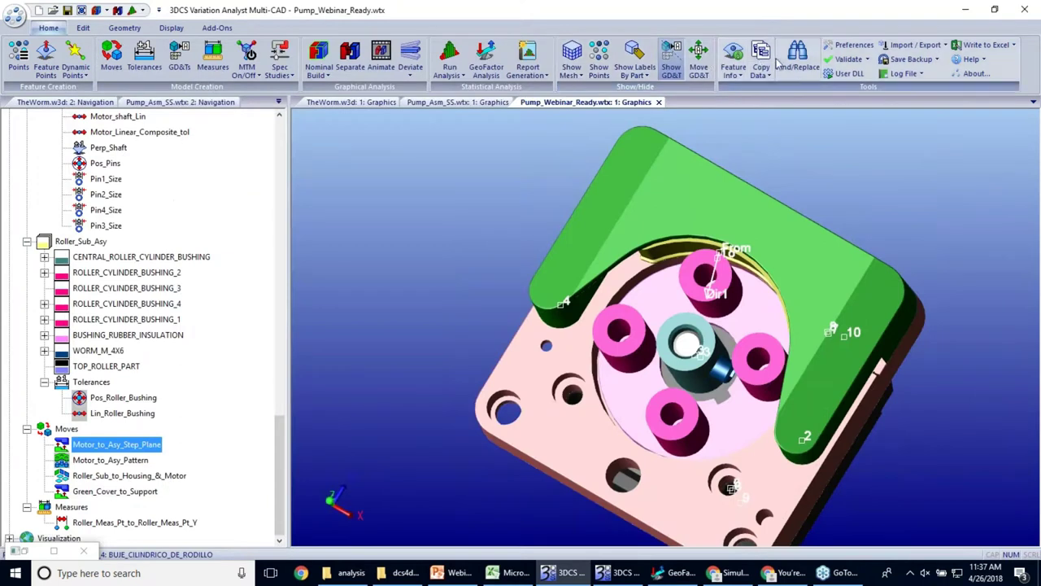
{"action": "left_click", "coordinate": [846, 73]}
{"action": "left_click", "coordinate": [367, 302]}
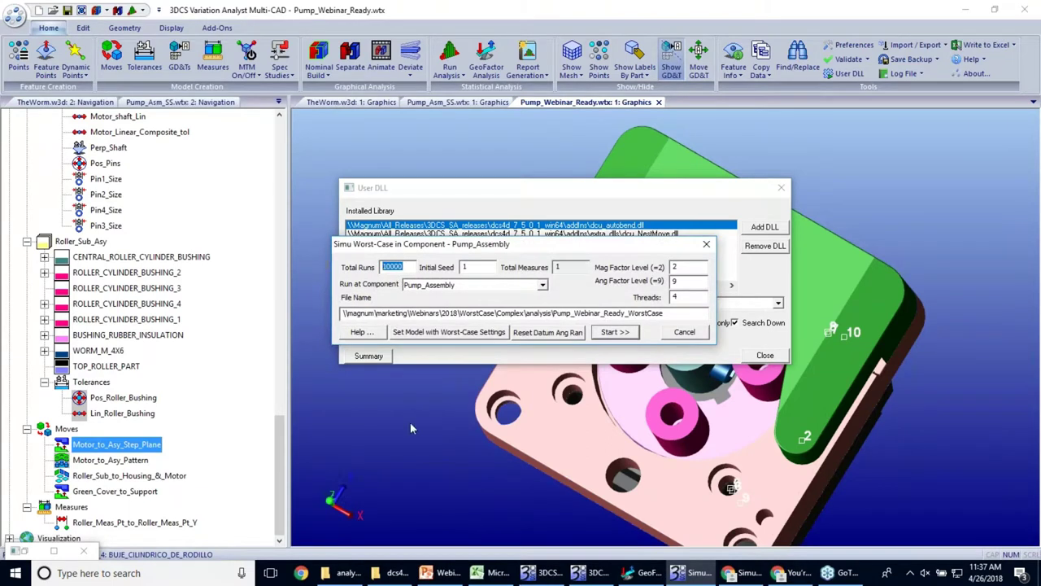
{"action": "left_click", "coordinate": [474, 574]}
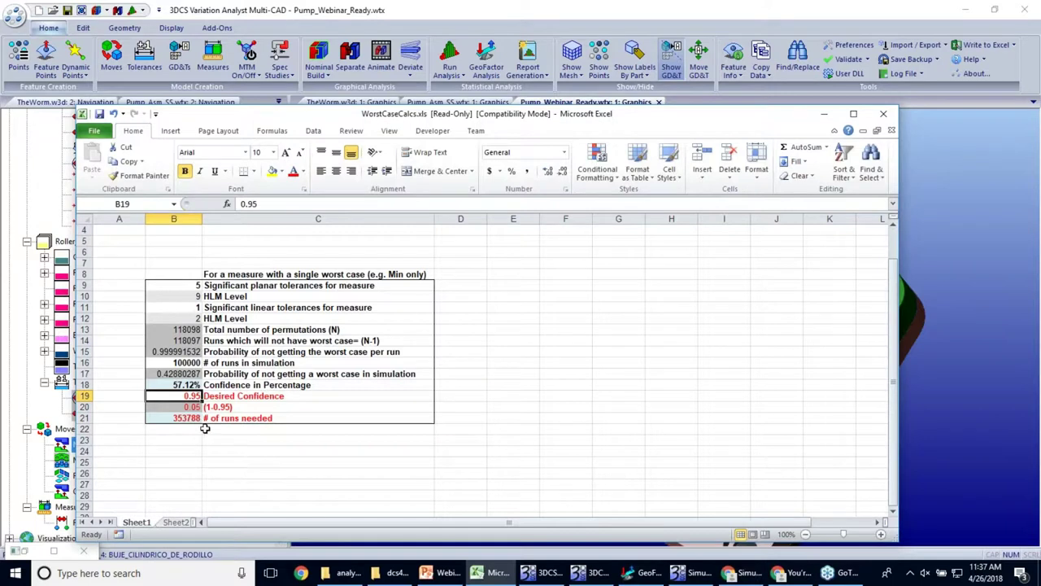
{"action": "left_click", "coordinate": [822, 118]}
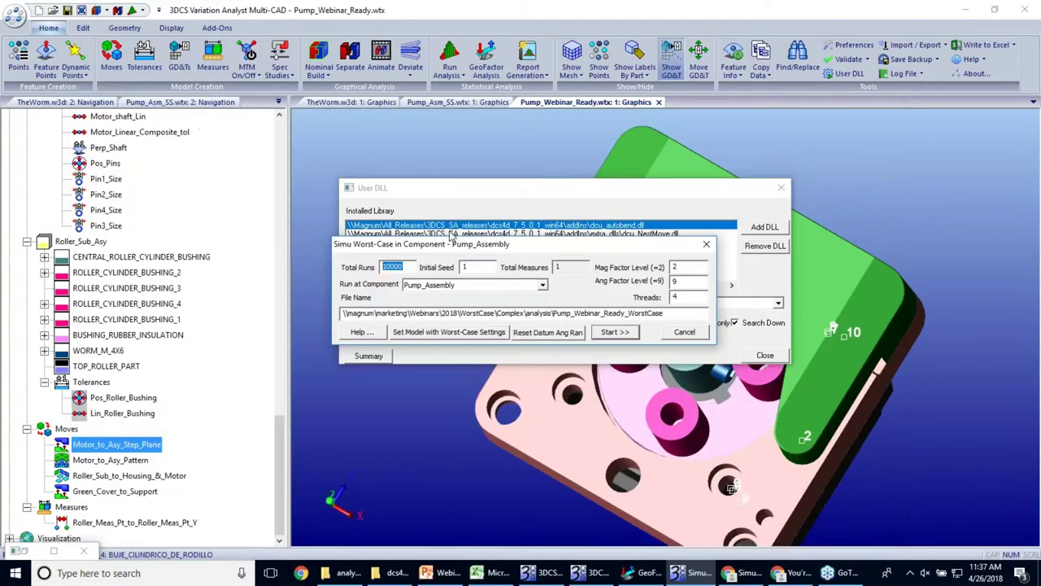
Step: Start a 353788-run worst-case simulation, then cancel it and confirm
{"action": "type", "text": "353788"}
{"action": "left_click", "coordinate": [623, 334]}
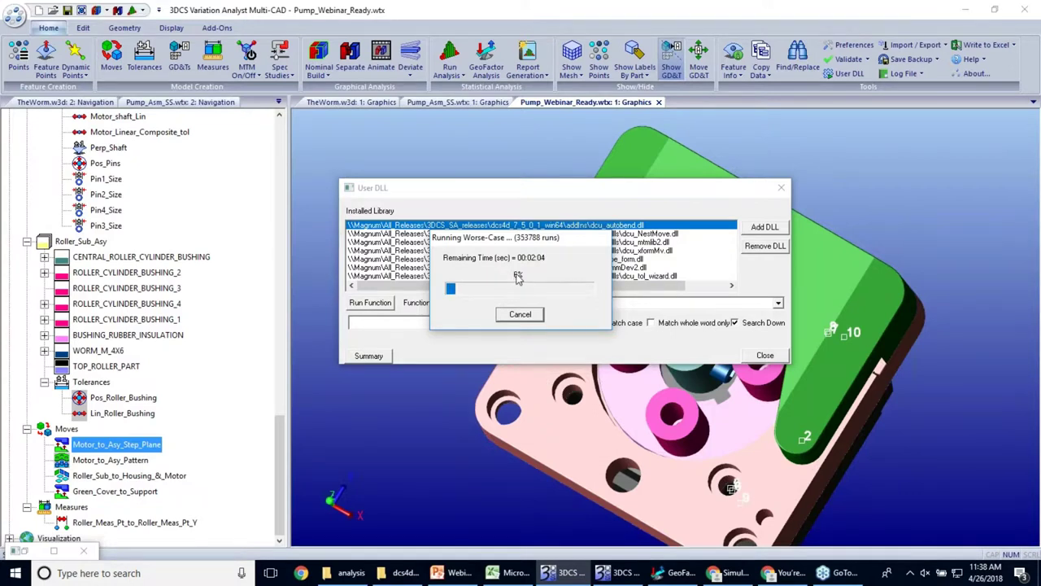
{"action": "left_click", "coordinate": [522, 315]}
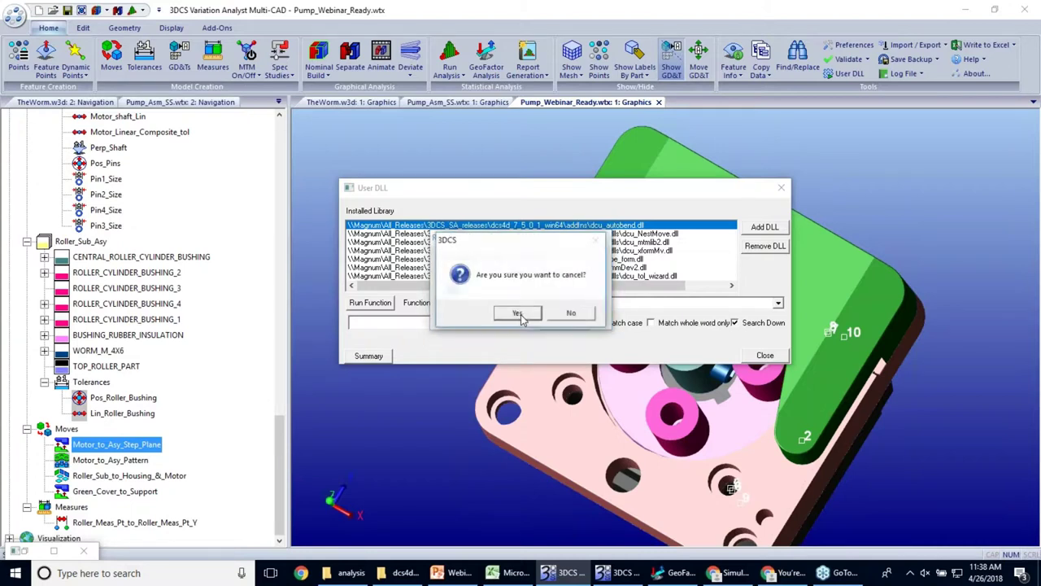
{"action": "left_click", "coordinate": [518, 314]}
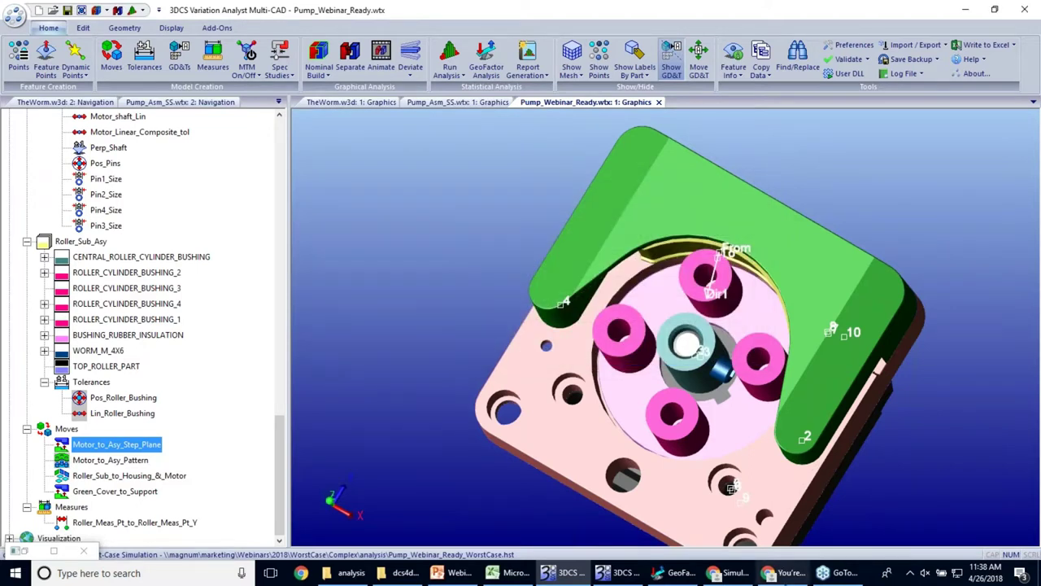
Step: Bring up the Simulation Results page and enlarge it to show the histogram
{"action": "mouse_move", "coordinate": [730, 575]}
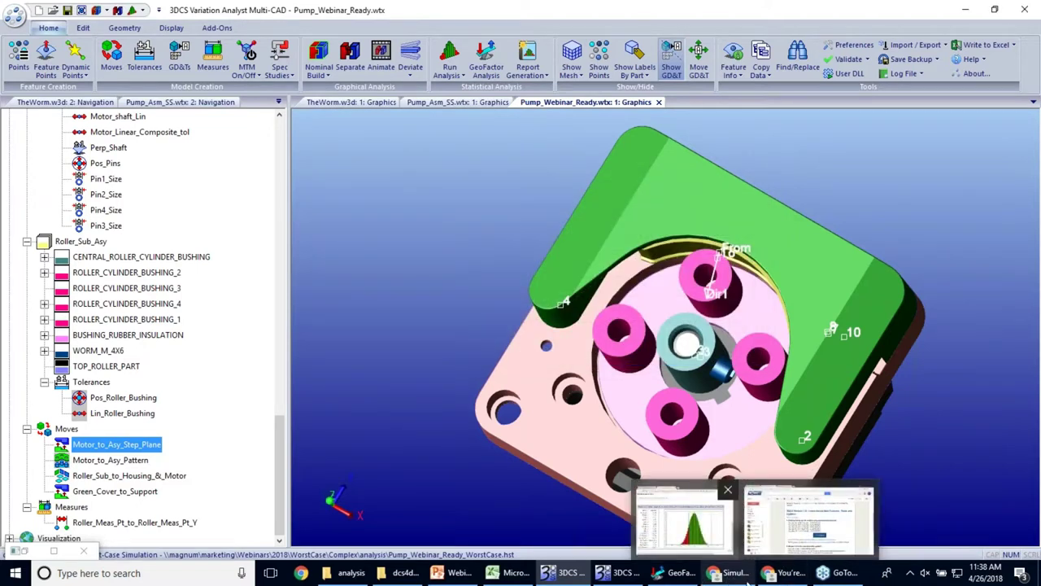
{"action": "left_click", "coordinate": [730, 575]}
{"action": "left_click_drag", "start_coordinate": [333, 88], "coordinate": [337, 29]}
{"action": "left_click_drag", "start_coordinate": [342, 486], "coordinate": [342, 535]}
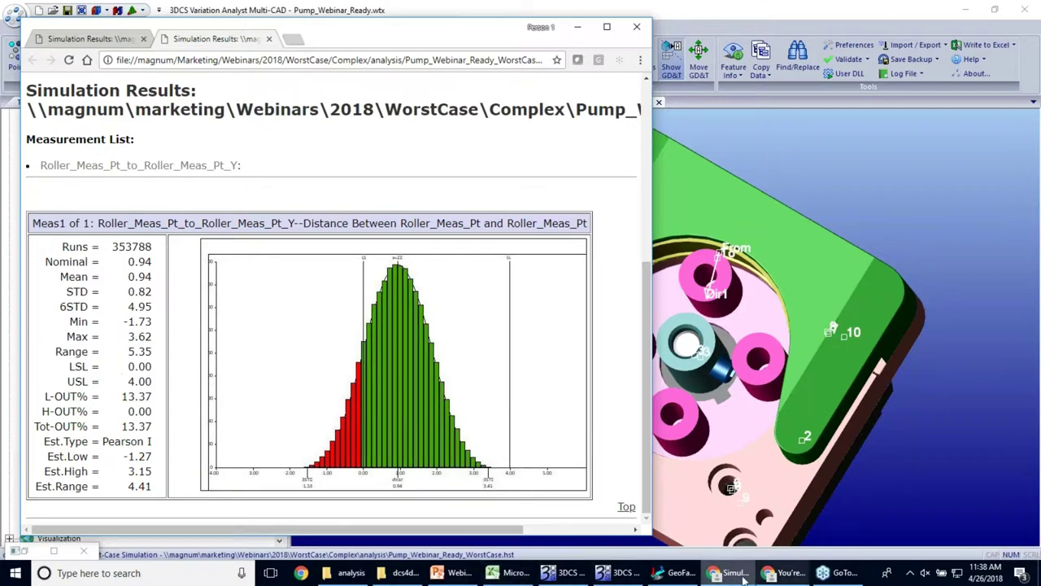
Step: Position the GeoFactor contributor table beside the histogram, then rotate the pump model
{"action": "left_click", "coordinate": [679, 576]}
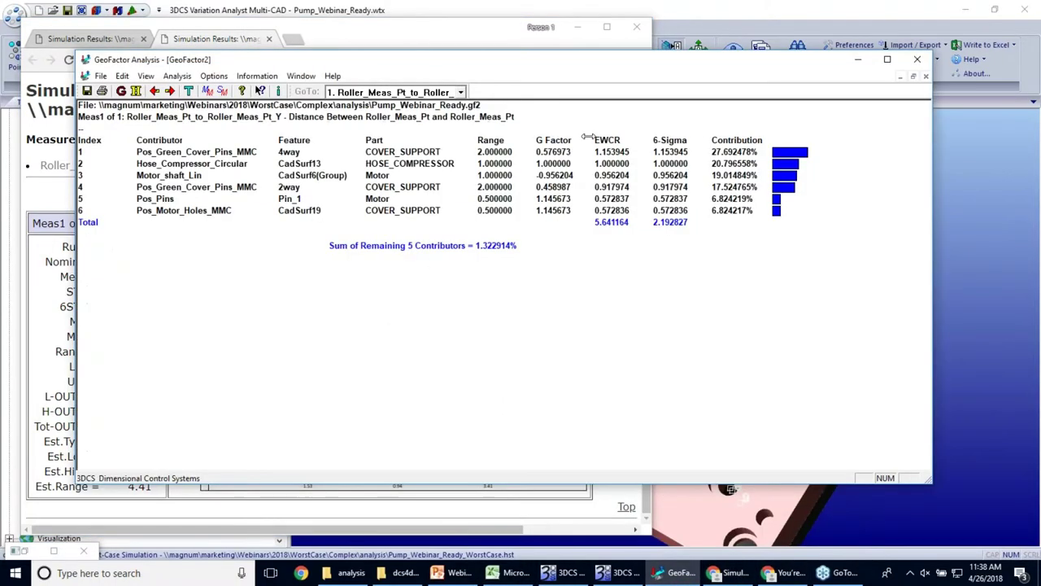
{"action": "left_click_drag", "start_coordinate": [577, 65], "coordinate": [657, 117]}
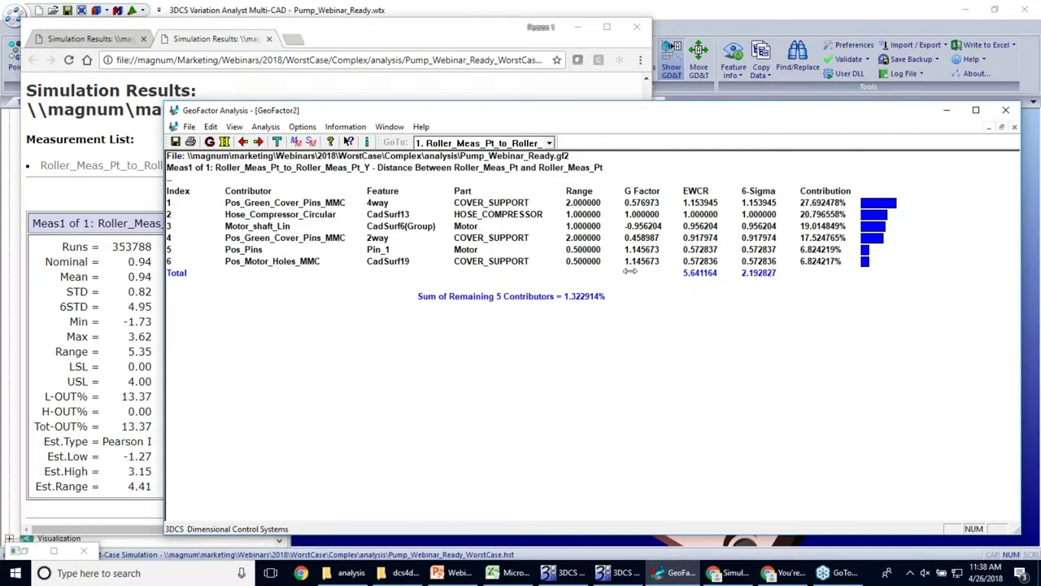
{"action": "left_click", "coordinate": [133, 366]}
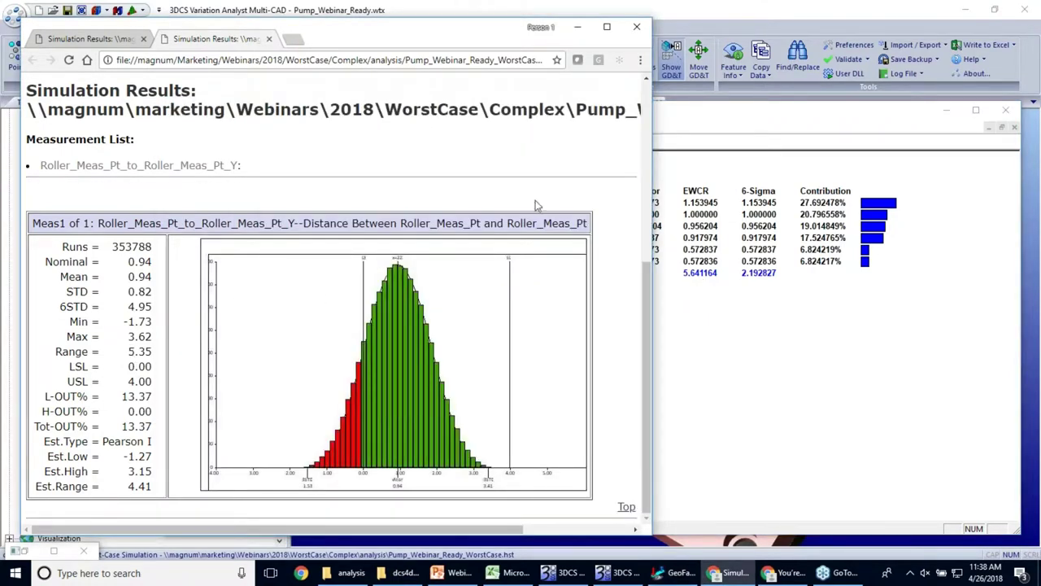
{"action": "left_click", "coordinate": [696, 113]}
{"action": "left_click_drag", "start_coordinate": [696, 114], "coordinate": [429, 125]}
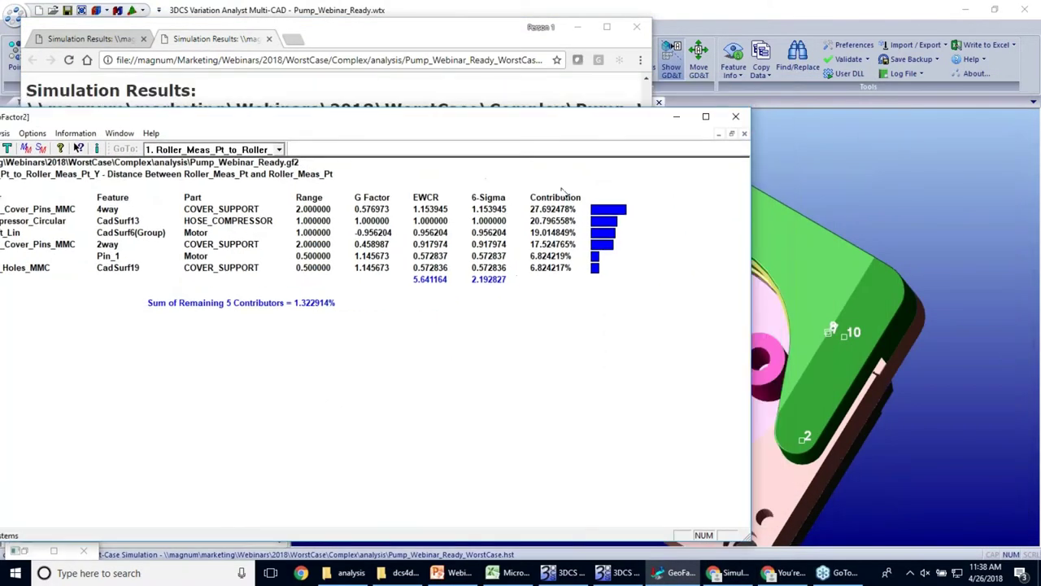
{"action": "left_click", "coordinate": [869, 301]}
{"action": "middle_click_drag", "start_coordinate": [869, 302], "coordinate": [647, 313]}
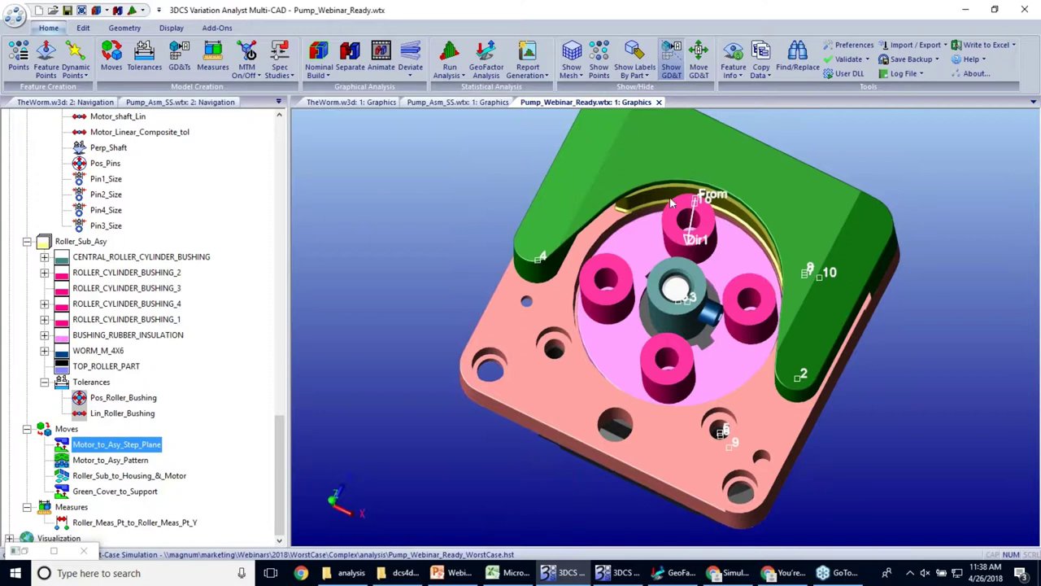
Step: Pan the model and highlight the Roller_Sub_to_Housing_&_Motor and Motor_to_Asy_Pattern moves
{"action": "middle_click_drag", "start_coordinate": [693, 238], "coordinate": [685, 283]}
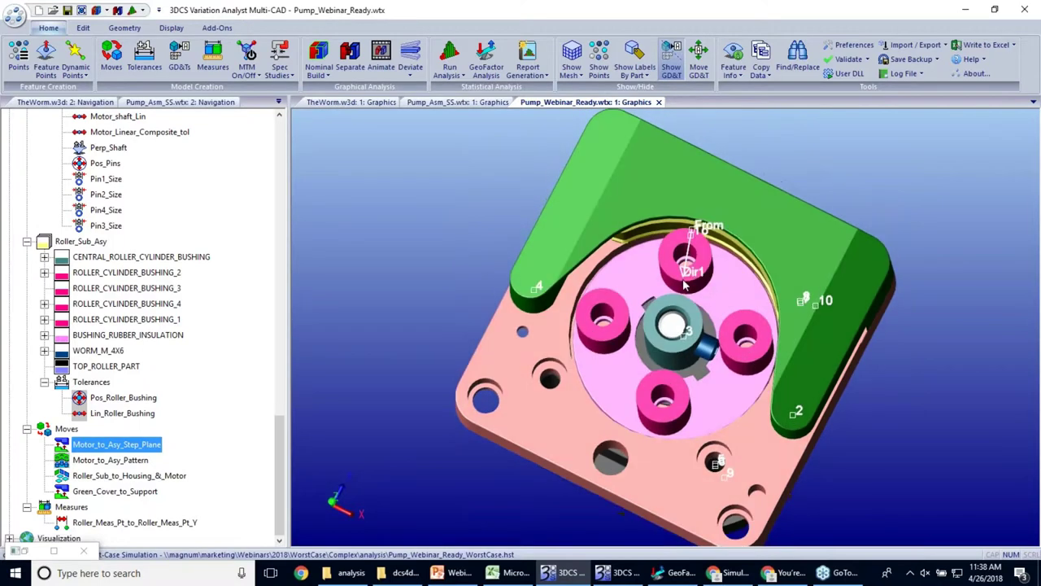
{"action": "middle_click_drag", "start_coordinate": [707, 363], "coordinate": [696, 272]}
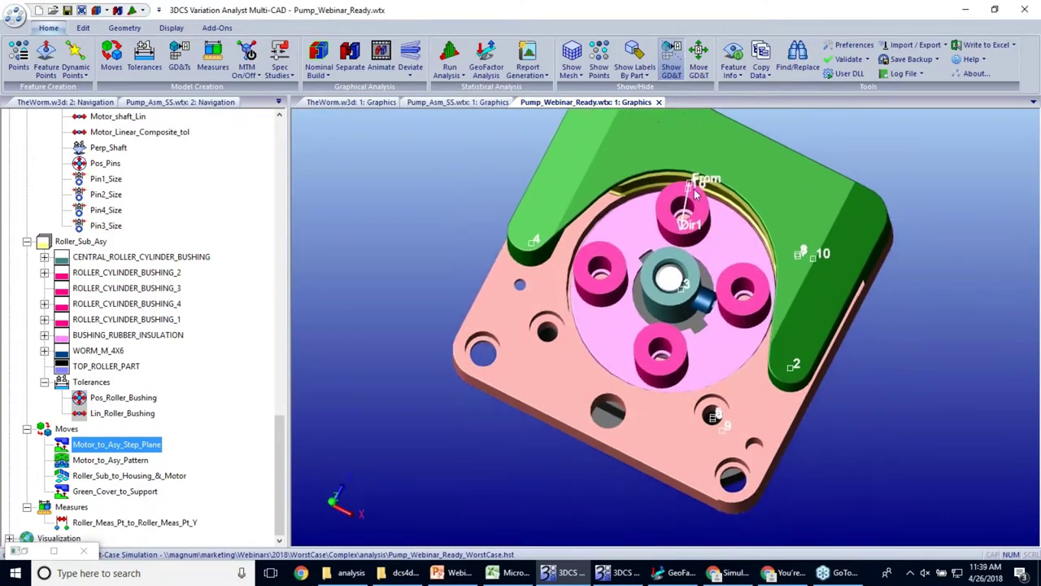
{"action": "left_click", "coordinate": [116, 473]}
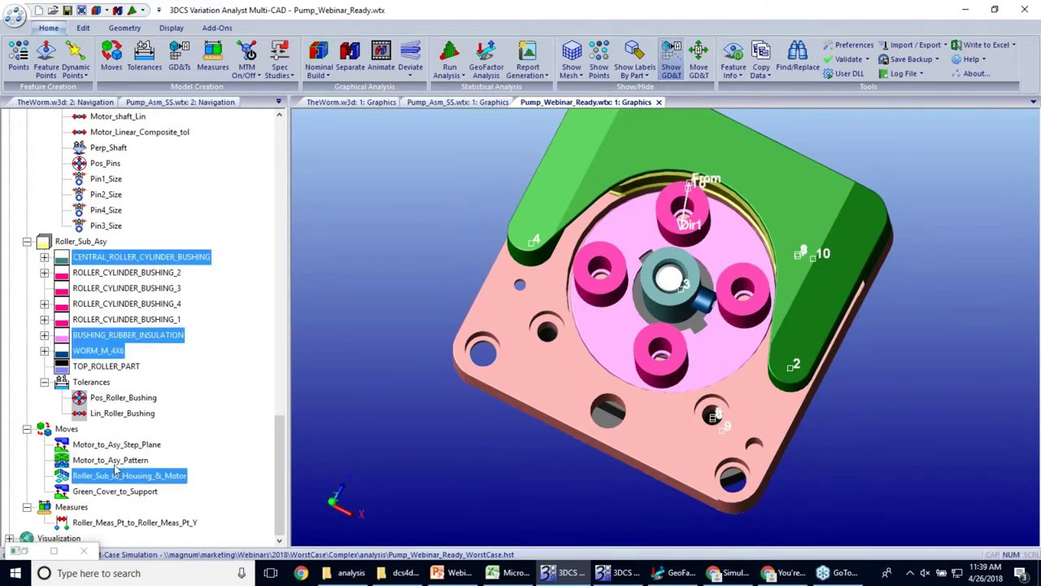
{"action": "left_click", "coordinate": [118, 460]}
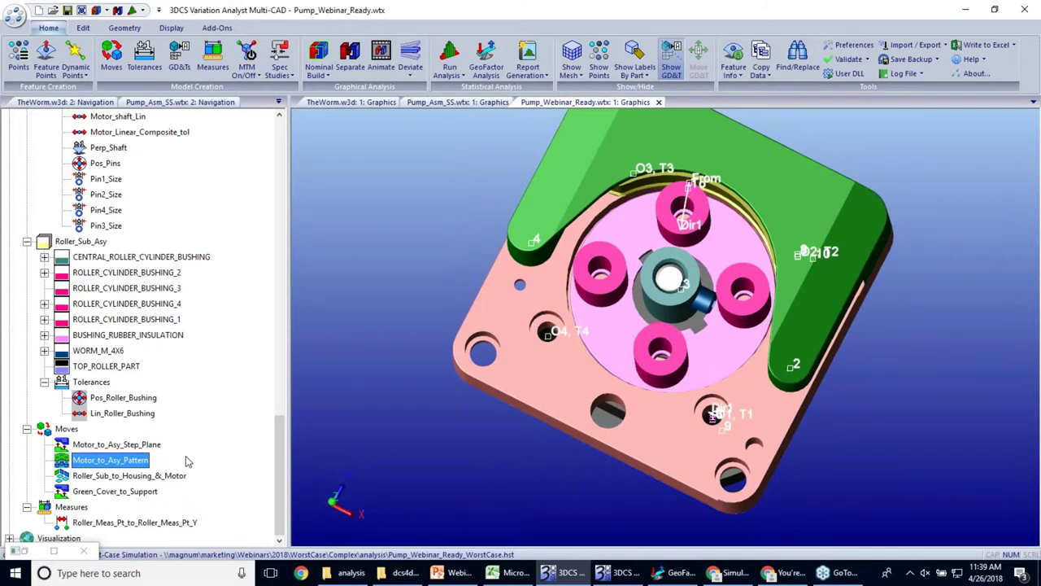
{"action": "left_click", "coordinate": [394, 365]}
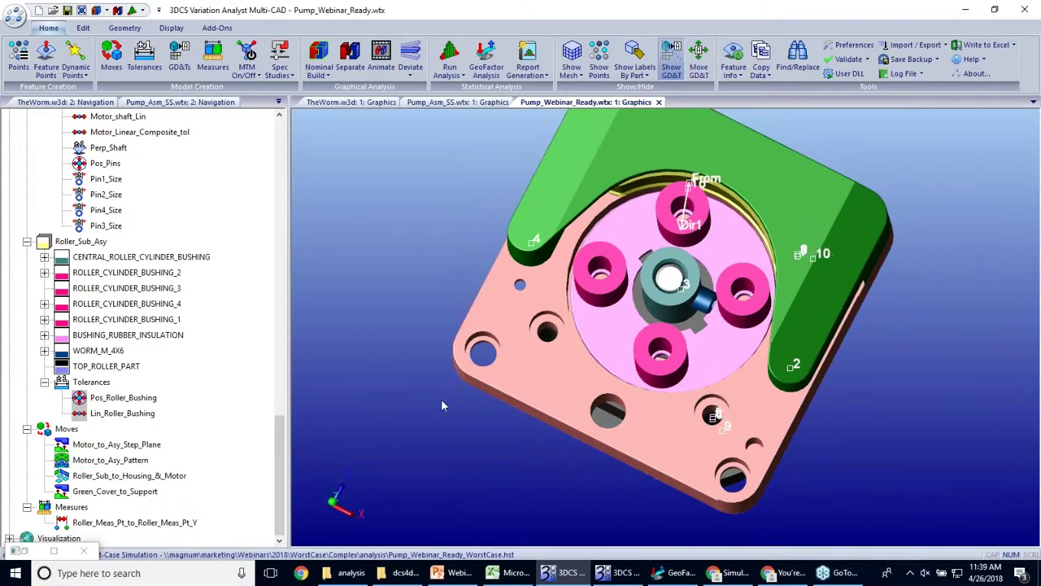
Step: Tilt the pump model to show its underside and bring the GeoFactor table forward
{"action": "middle_click_drag", "start_coordinate": [489, 402], "coordinate": [537, 364]}
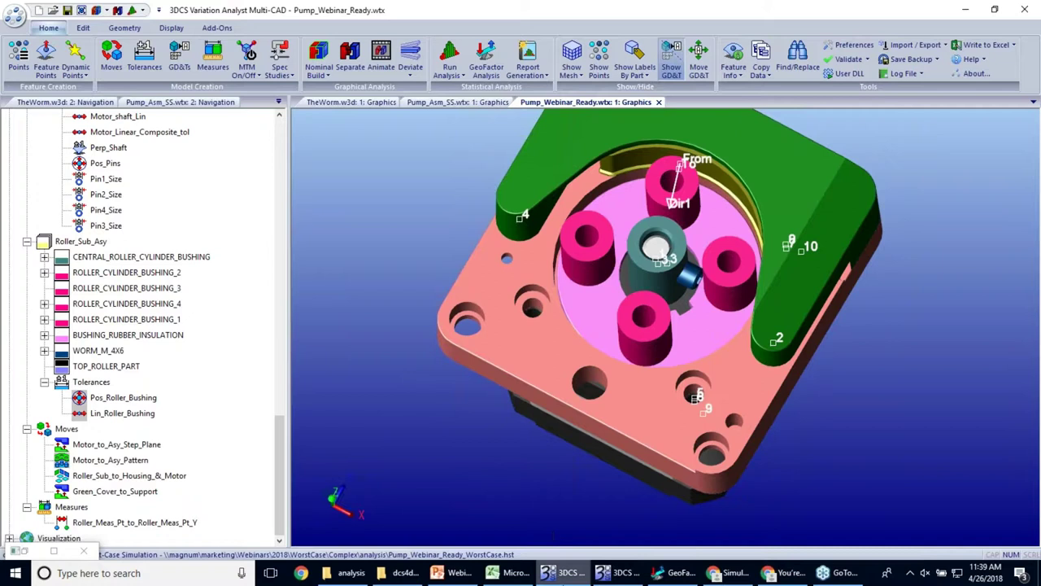
{"action": "mouse_move", "coordinate": [564, 573]}
{"action": "left_click", "coordinate": [675, 573]}
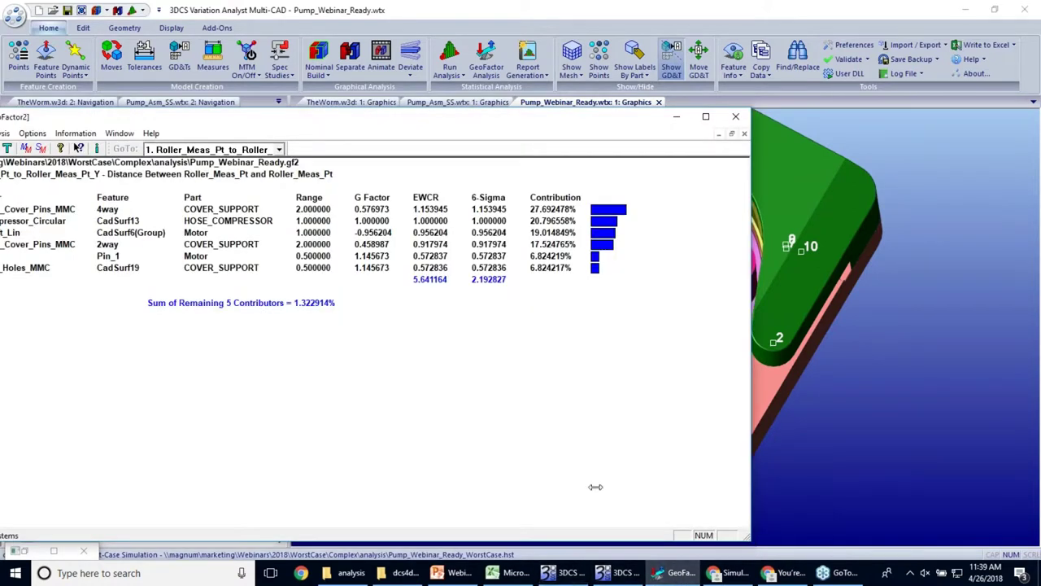
Step: Shift the GeoFactor window right and bring forward the Simulation Results page, scrolling through it
{"action": "left_click_drag", "start_coordinate": [432, 116], "coordinate": [462, 115]}
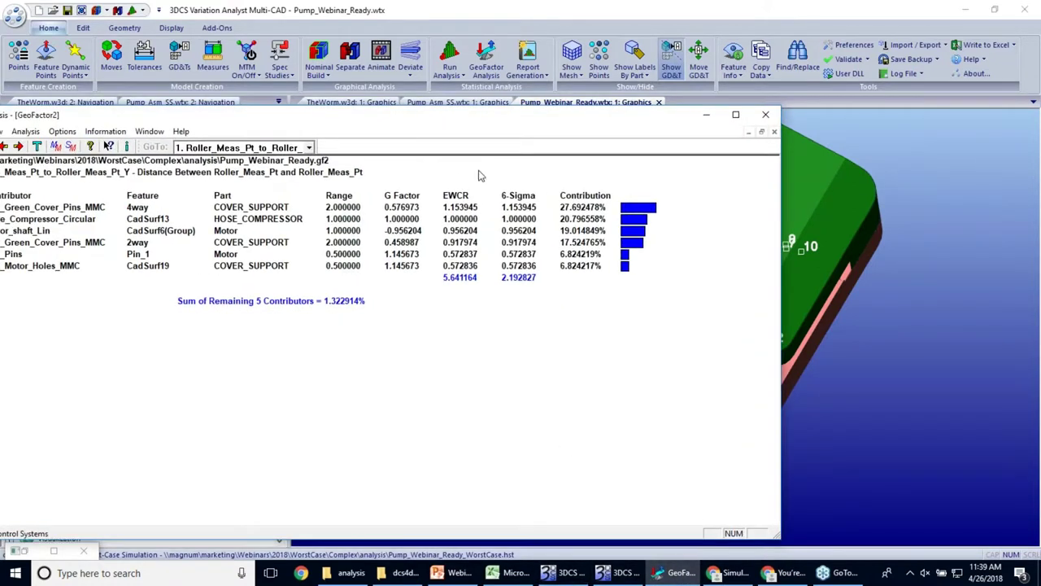
{"action": "left_click", "coordinate": [734, 573]}
{"action": "scroll", "coordinate": [236, 374], "scroll_direction": "up", "scroll_amount": 1}
{"action": "scroll", "coordinate": [236, 377], "scroll_direction": "down", "scroll_amount": 1}
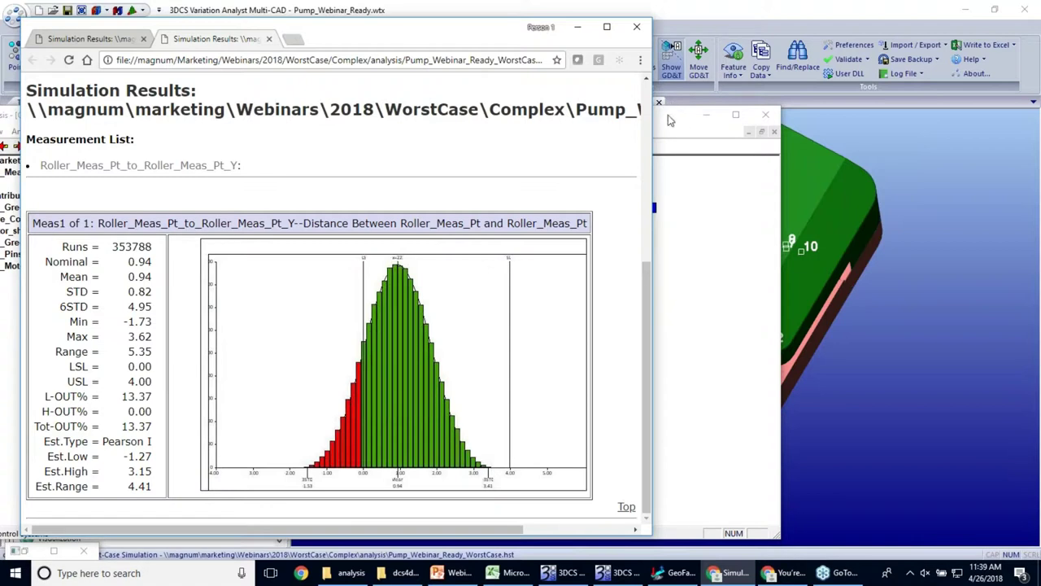
{"action": "scroll", "coordinate": [599, 348], "scroll_direction": "up", "scroll_amount": 2}
{"action": "scroll", "coordinate": [599, 326], "scroll_direction": "down", "scroll_amount": 2}
Step: Launch dcsSimuWorstCase from the User DLL list to open the Simu Worst-Case settings
{"action": "left_click", "coordinate": [674, 129]}
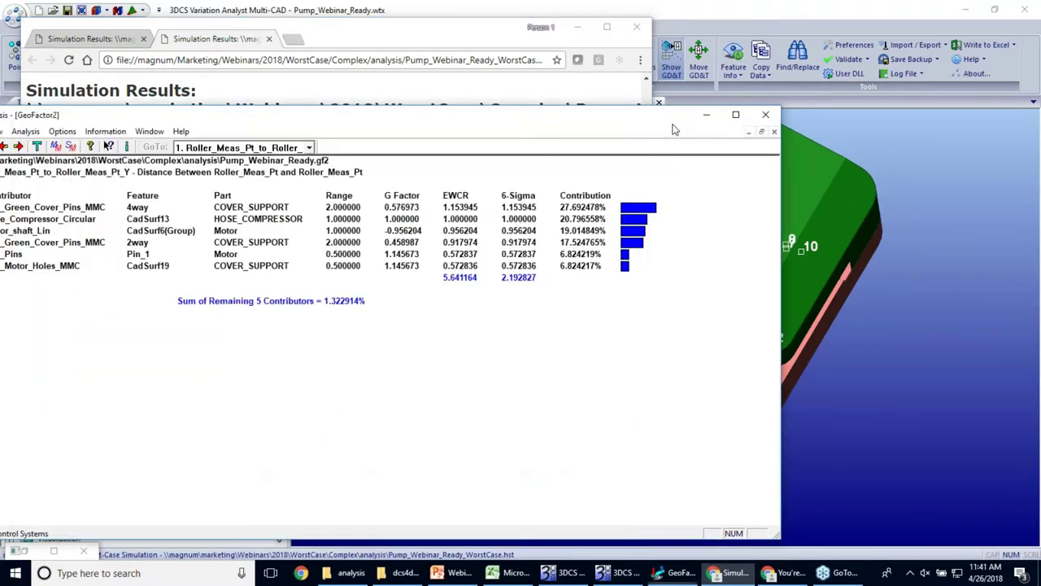
{"action": "left_click", "coordinate": [561, 573]}
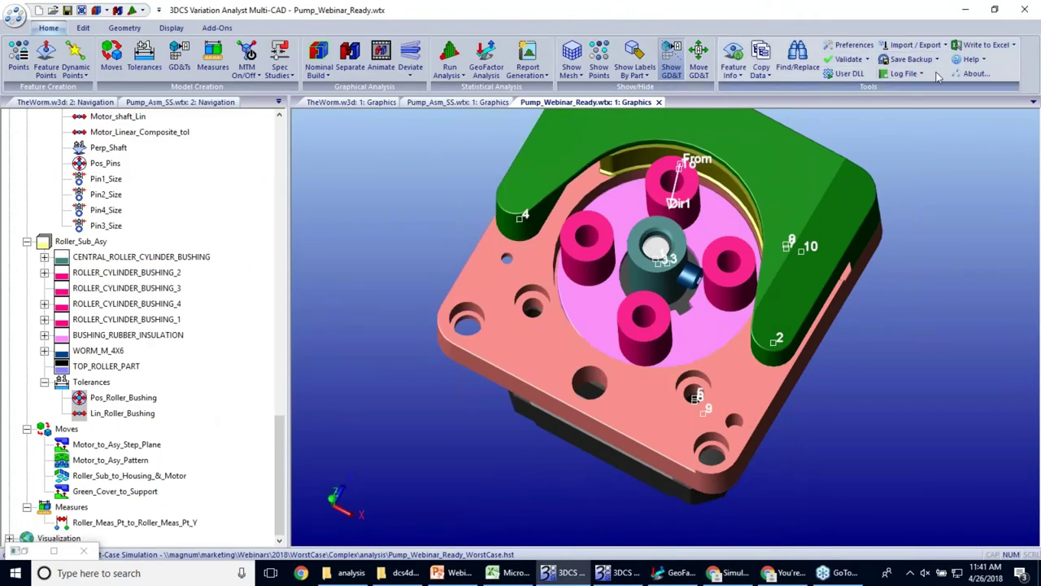
{"action": "left_click", "coordinate": [851, 74]}
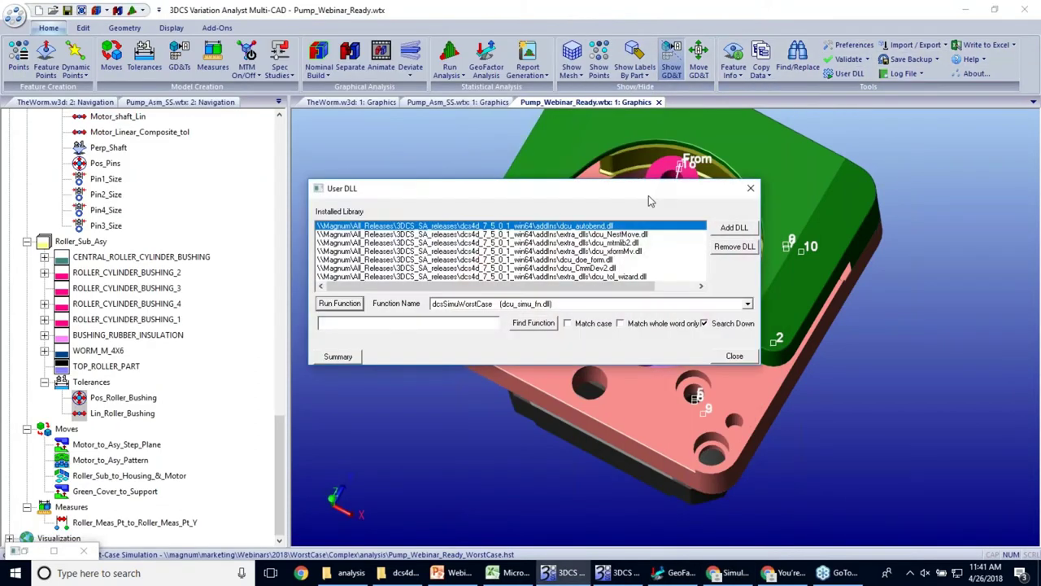
{"action": "left_click", "coordinate": [348, 306]}
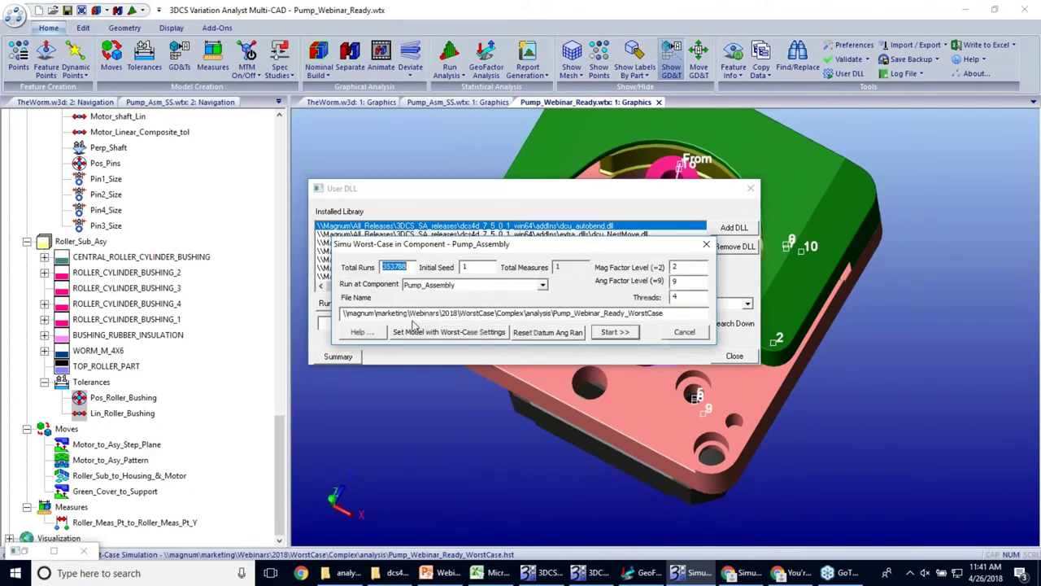
{"action": "left_click_drag", "start_coordinate": [560, 251], "coordinate": [574, 243]}
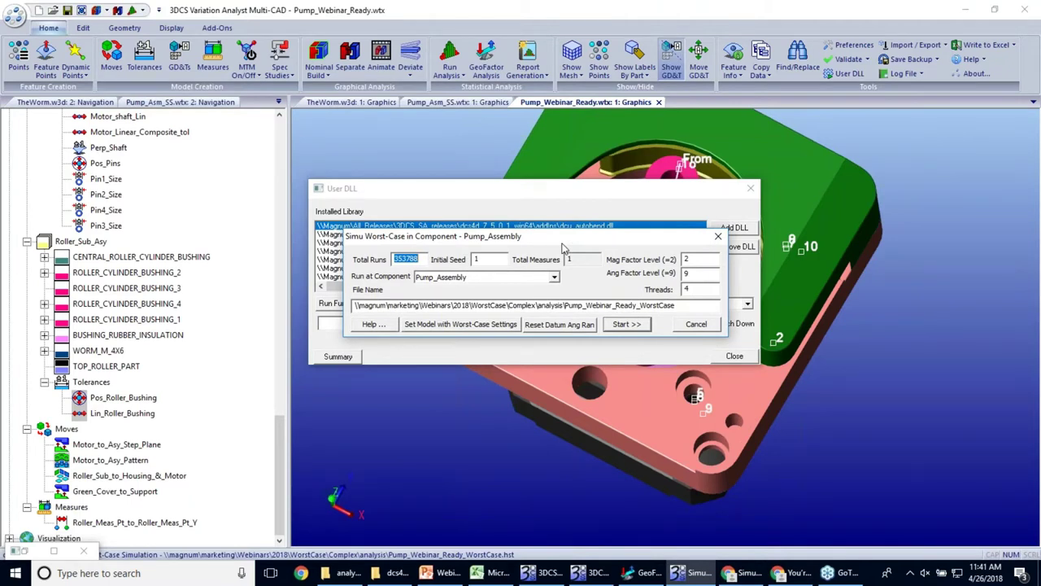
Step: Review Mag Factor Level 2 and Ang Factor Level 9, and set Threads to 4
{"action": "left_click", "coordinate": [693, 260]}
{"action": "left_click_drag", "start_coordinate": [708, 259], "coordinate": [665, 260]}
{"action": "left_click", "coordinate": [705, 274]}
{"action": "left_click_drag", "start_coordinate": [708, 275], "coordinate": [680, 274]}
{"action": "left_click", "coordinate": [709, 276]}
{"action": "left_click_drag", "start_coordinate": [708, 274], "coordinate": [674, 273]}
{"action": "left_click", "coordinate": [700, 275]}
{"action": "double_click", "coordinate": [701, 289]}
{"action": "type", "text": "4"}
Step: Cancel the Simu Worst-Case dialog without running and close the User DLL dialog
{"action": "left_click", "coordinate": [695, 324]}
{"action": "left_click", "coordinate": [735, 358]}
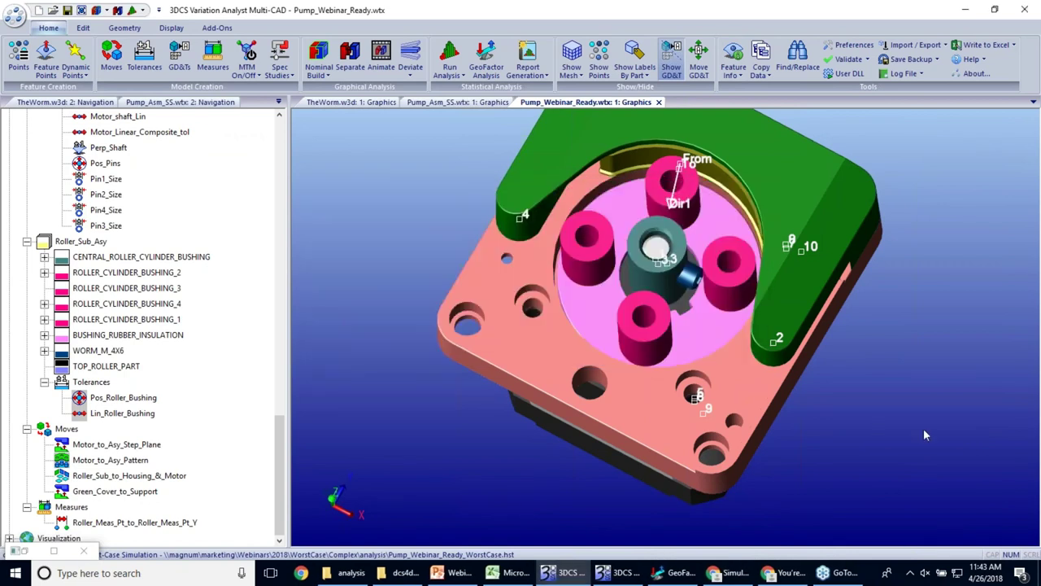